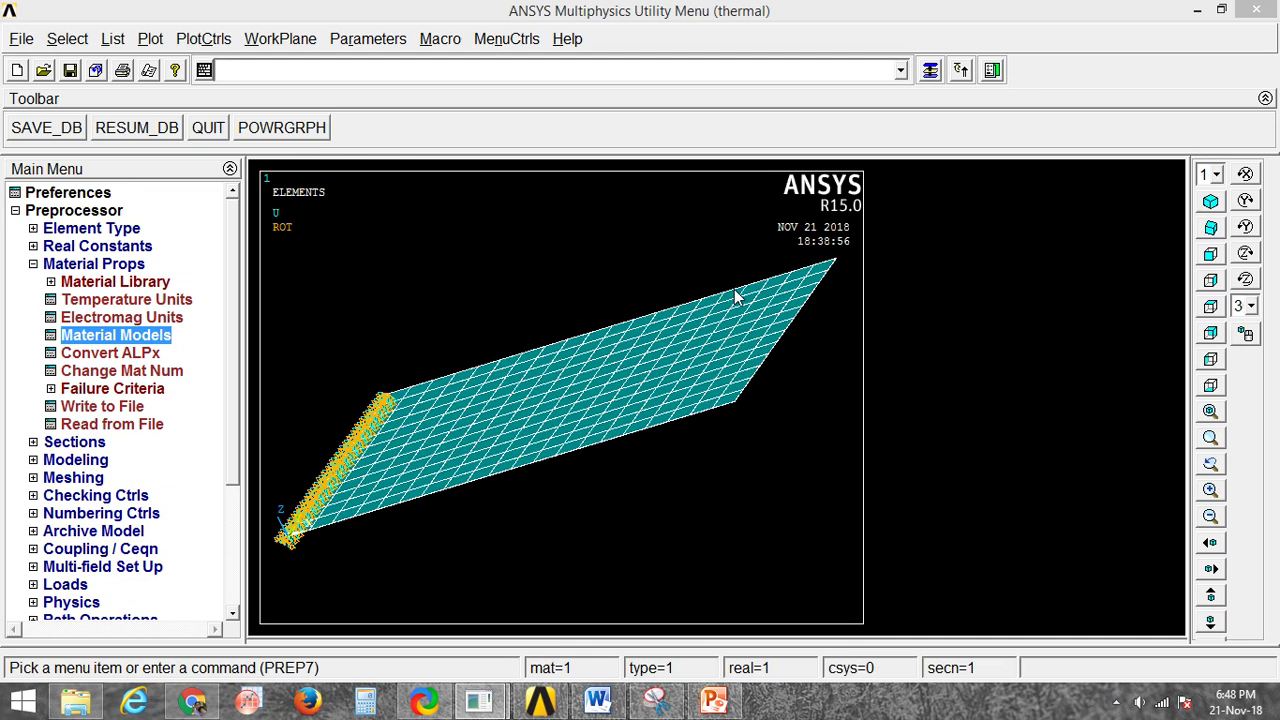
Bring up slide 24 in PowerPoint, which lists the SI, MKS, uMKS, CGS and USER unit systems.
left_click(713, 700)
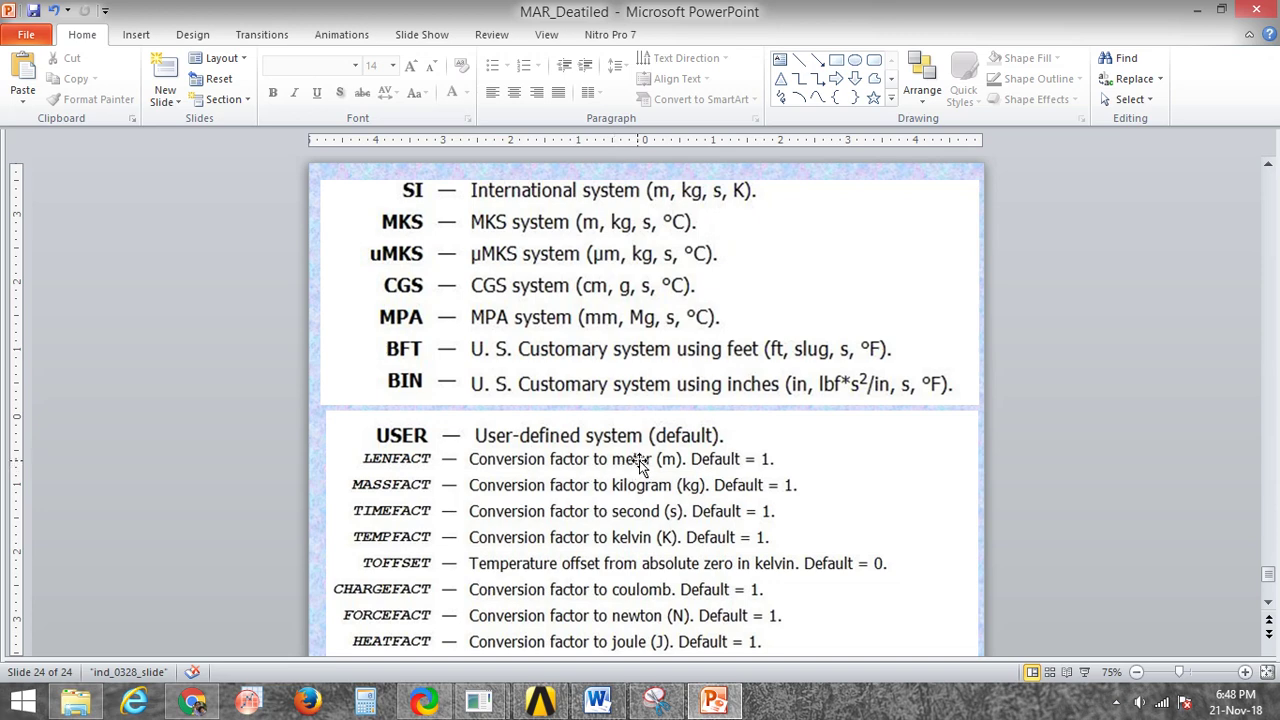
Run /units,si to set SI units, checking the options on the reference slide.
mouse_move(540, 702)
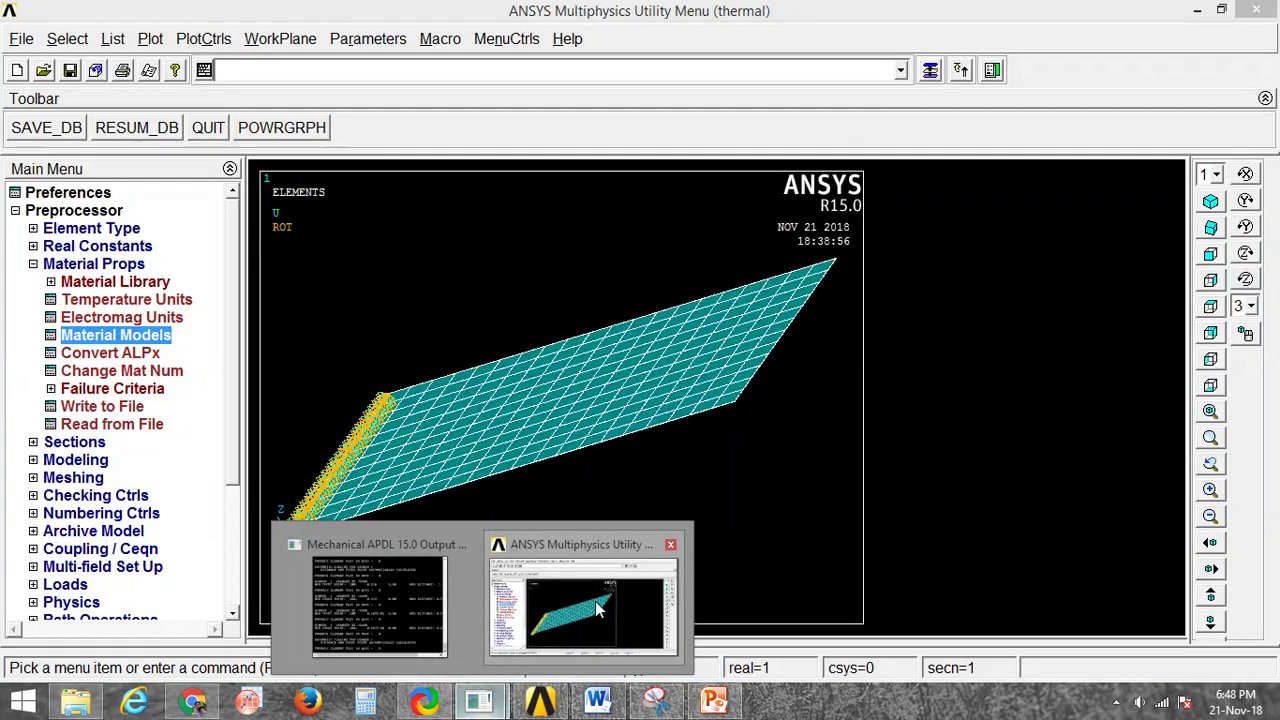
left_click(597, 610)
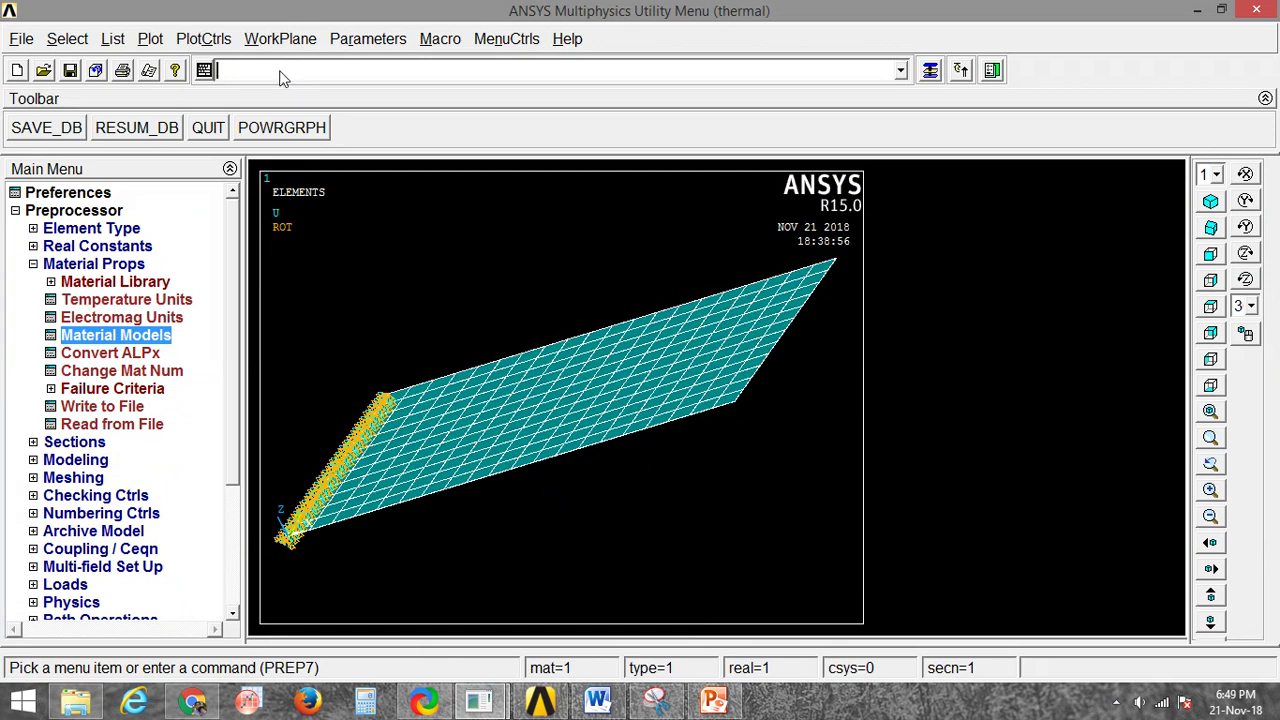
type("/")
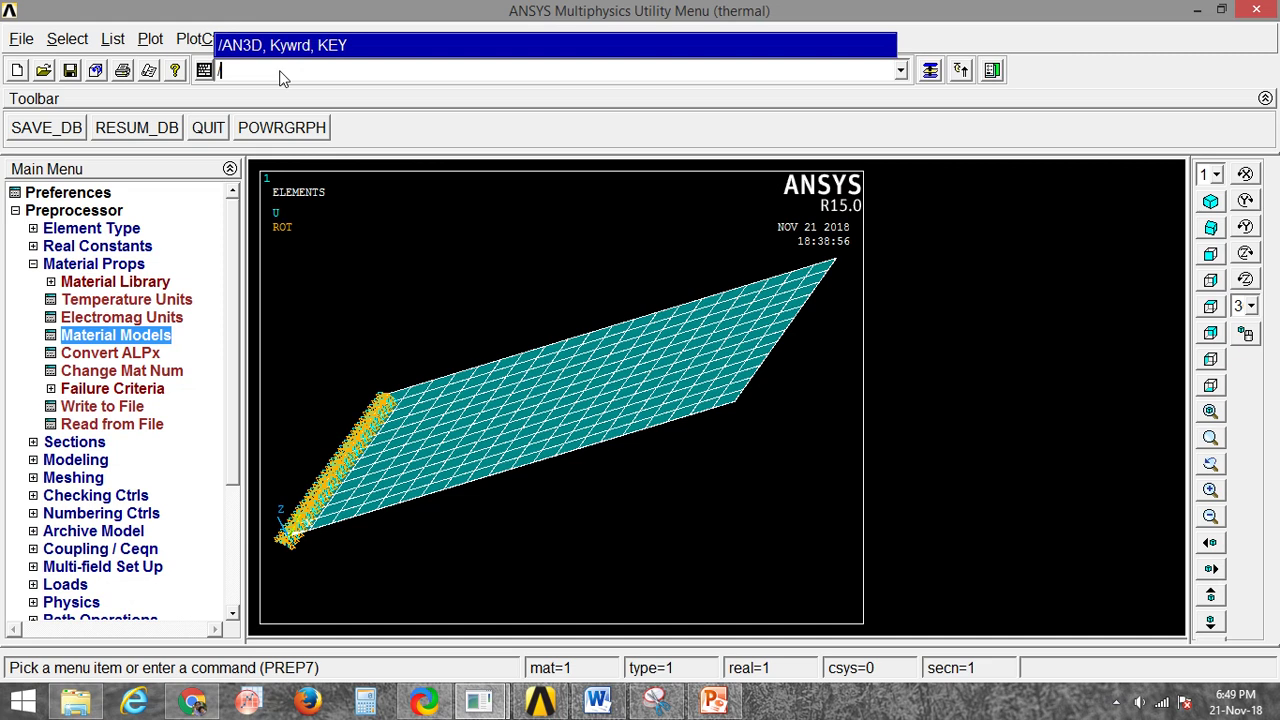
type("units")
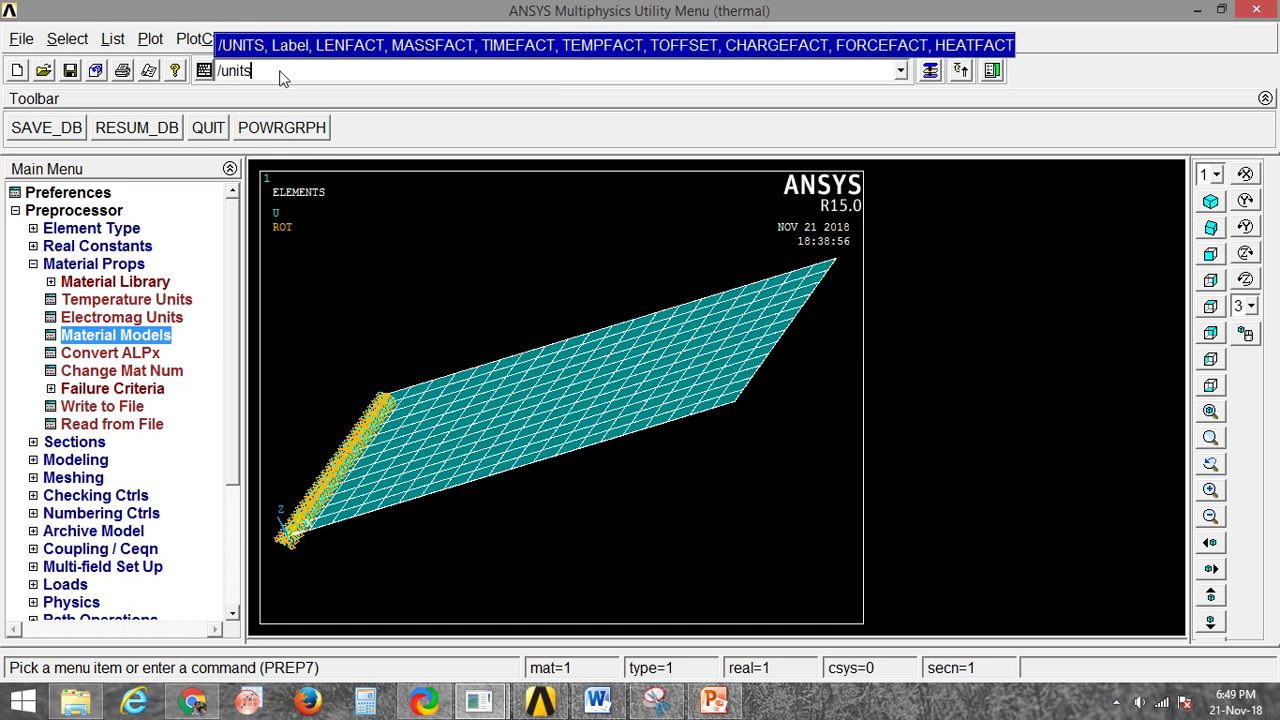
type(",")
left_click(714, 702)
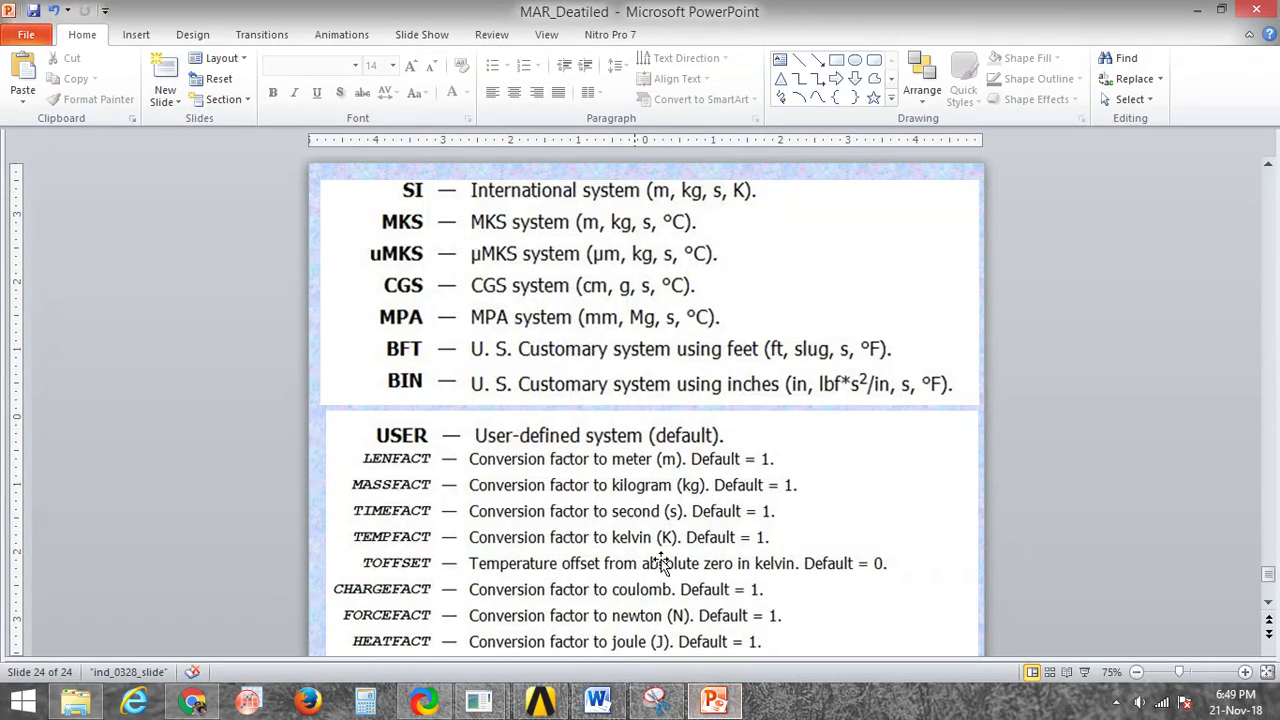
left_click(714, 702)
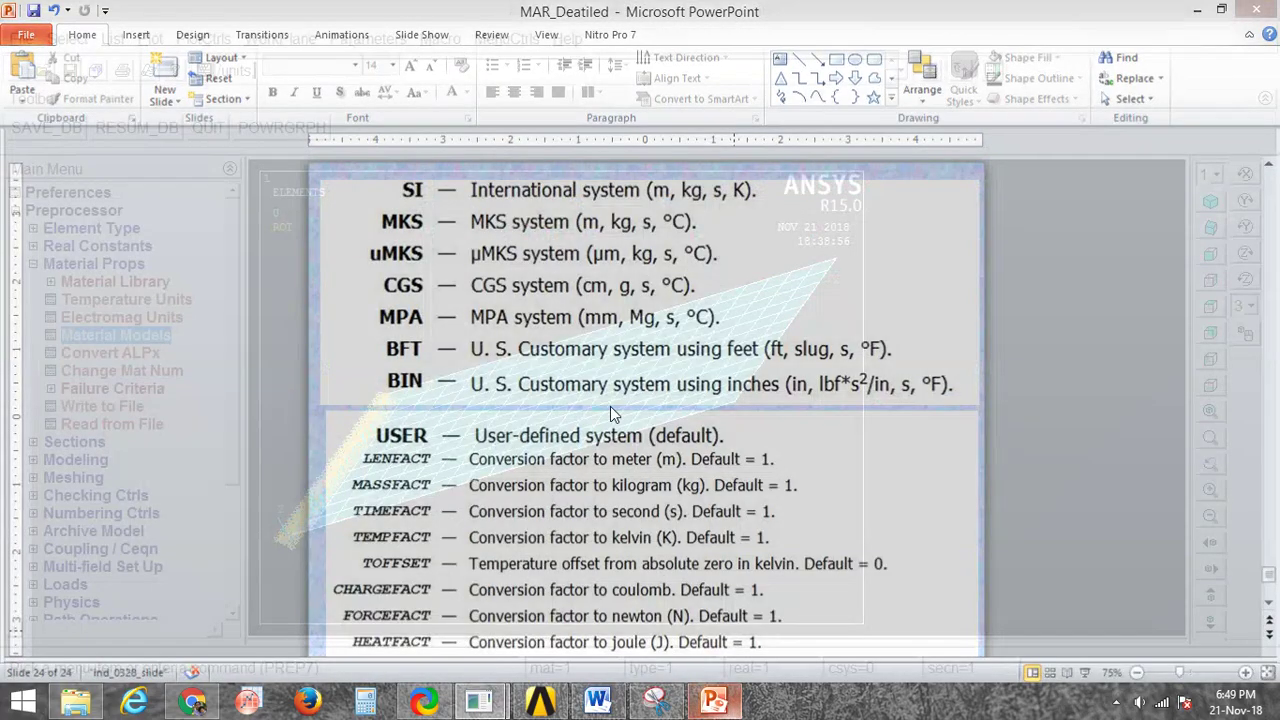
type("si")
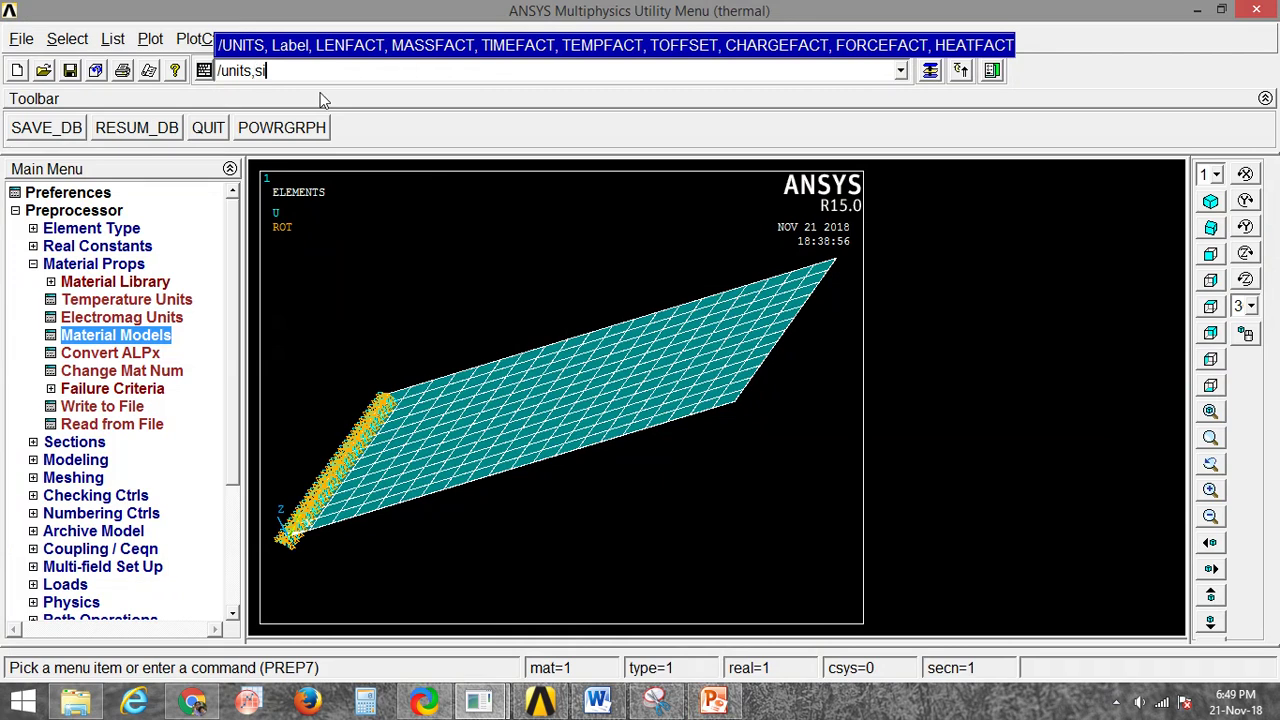
key("Return")
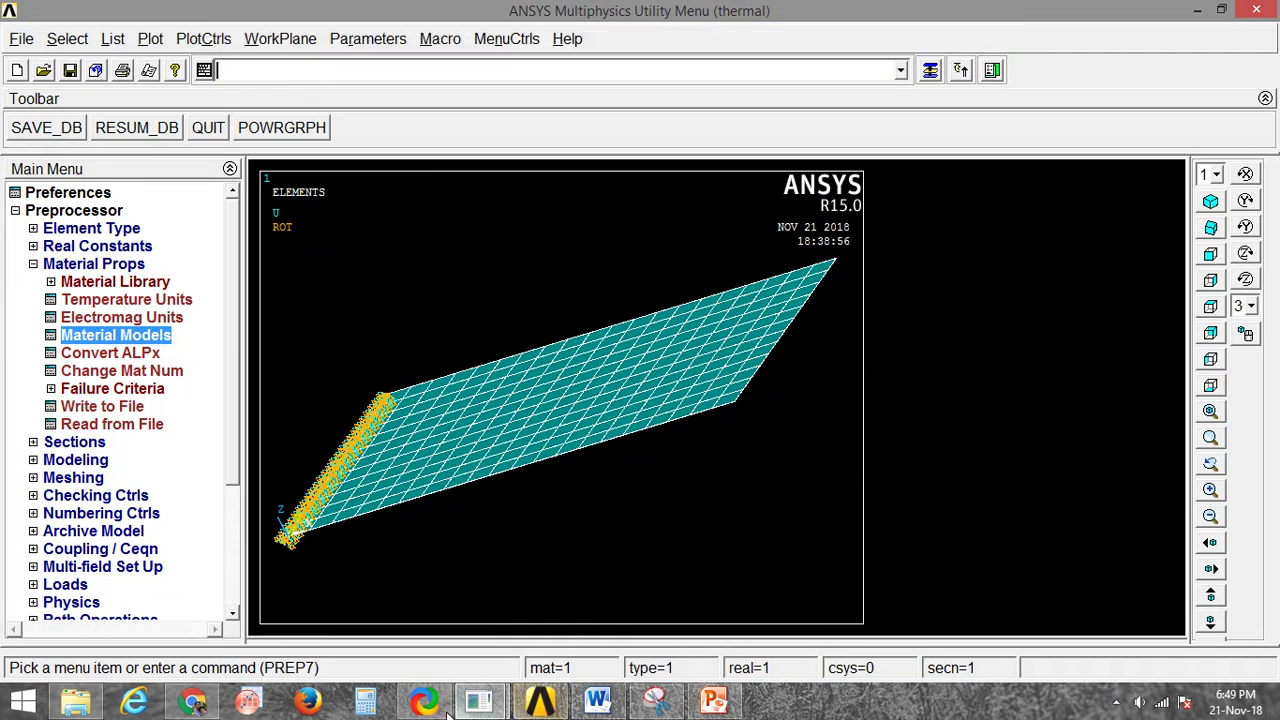
Verify in the Output Window that units are meter, kilogram, second and kelvin.
mouse_move(476, 706)
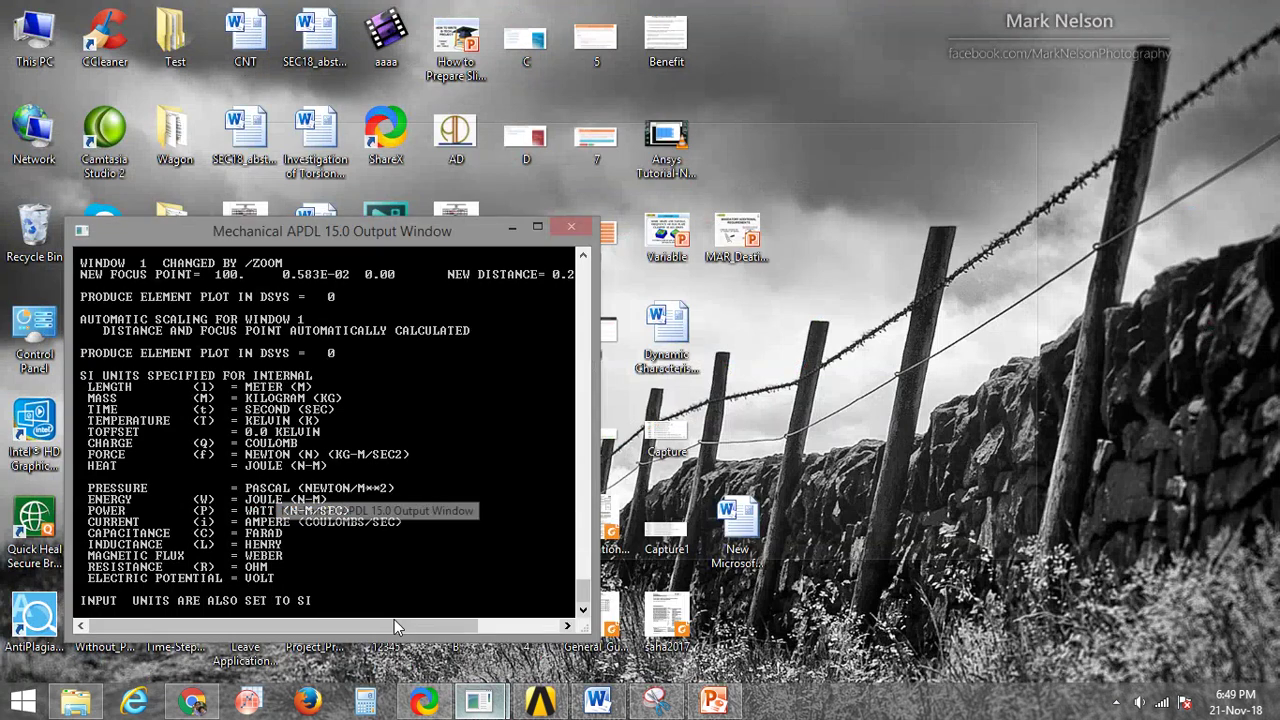
left_click(394, 619)
left_click_drag(400, 243, 416, 195)
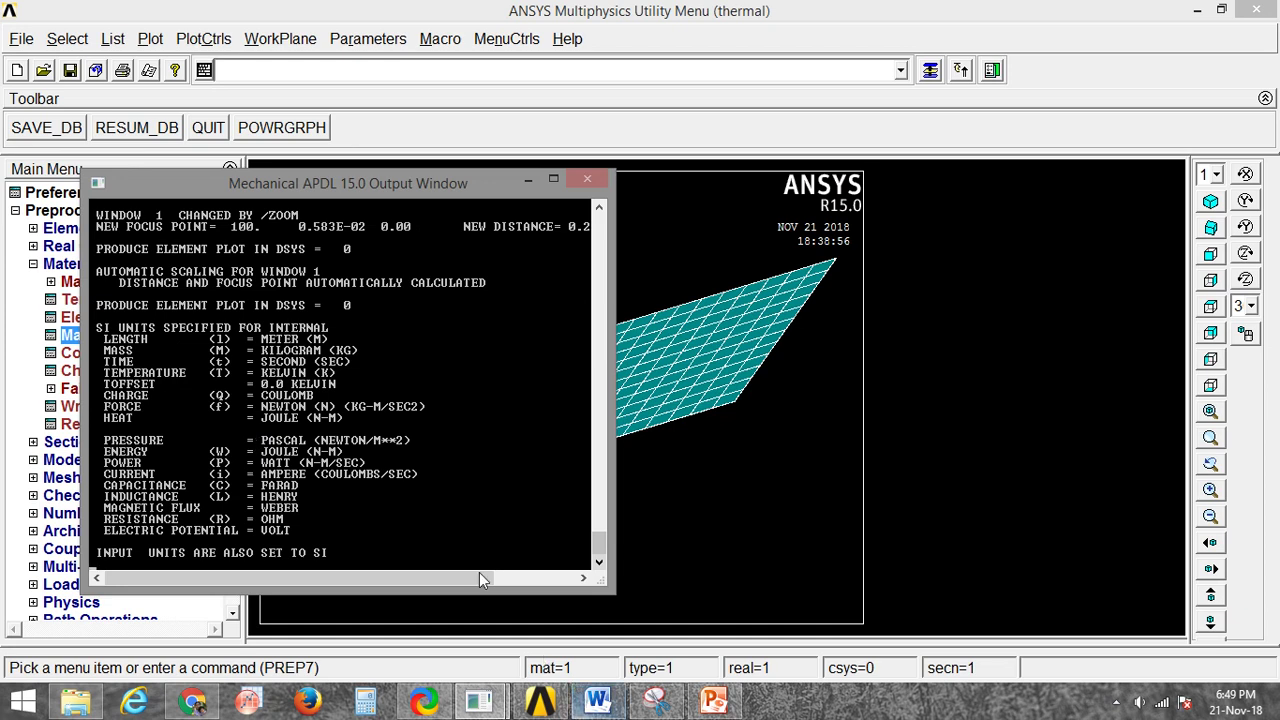
left_click(714, 702)
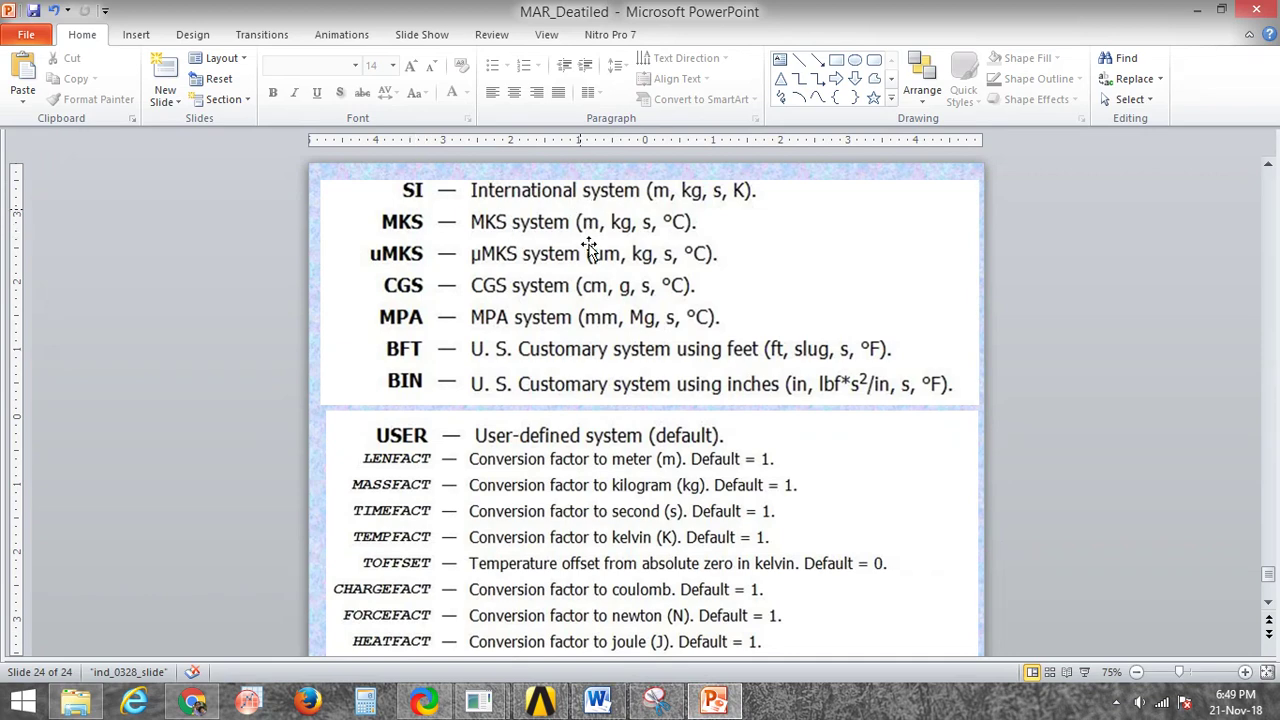
Run /units,mks after checking the MKS entry on the reference slide.
mouse_move(545, 705)
left_click(585, 590)
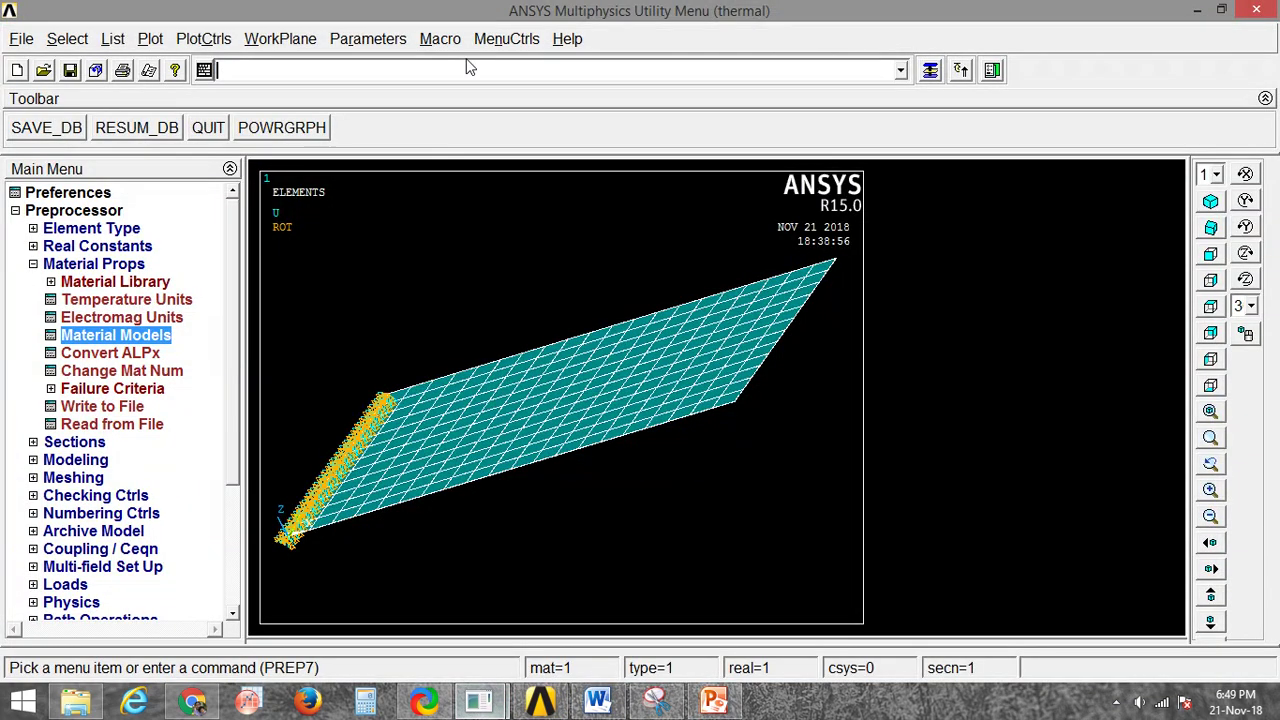
type("/units,")
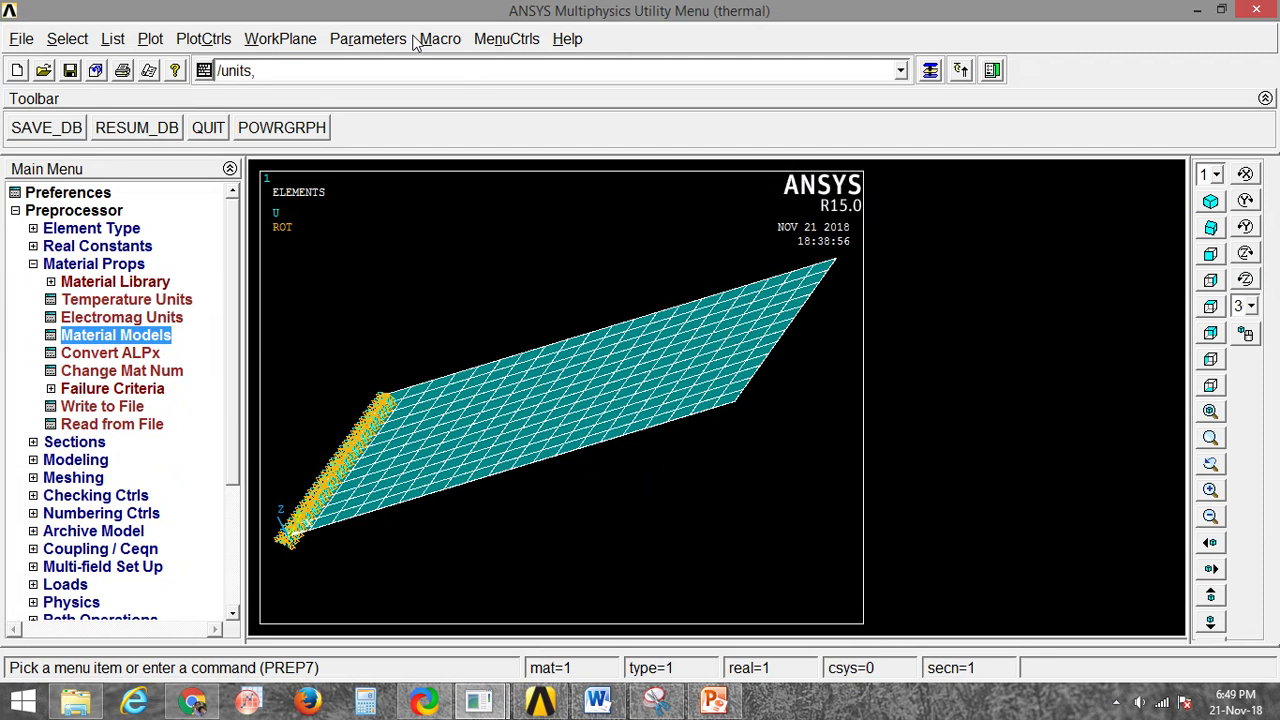
type("mks")
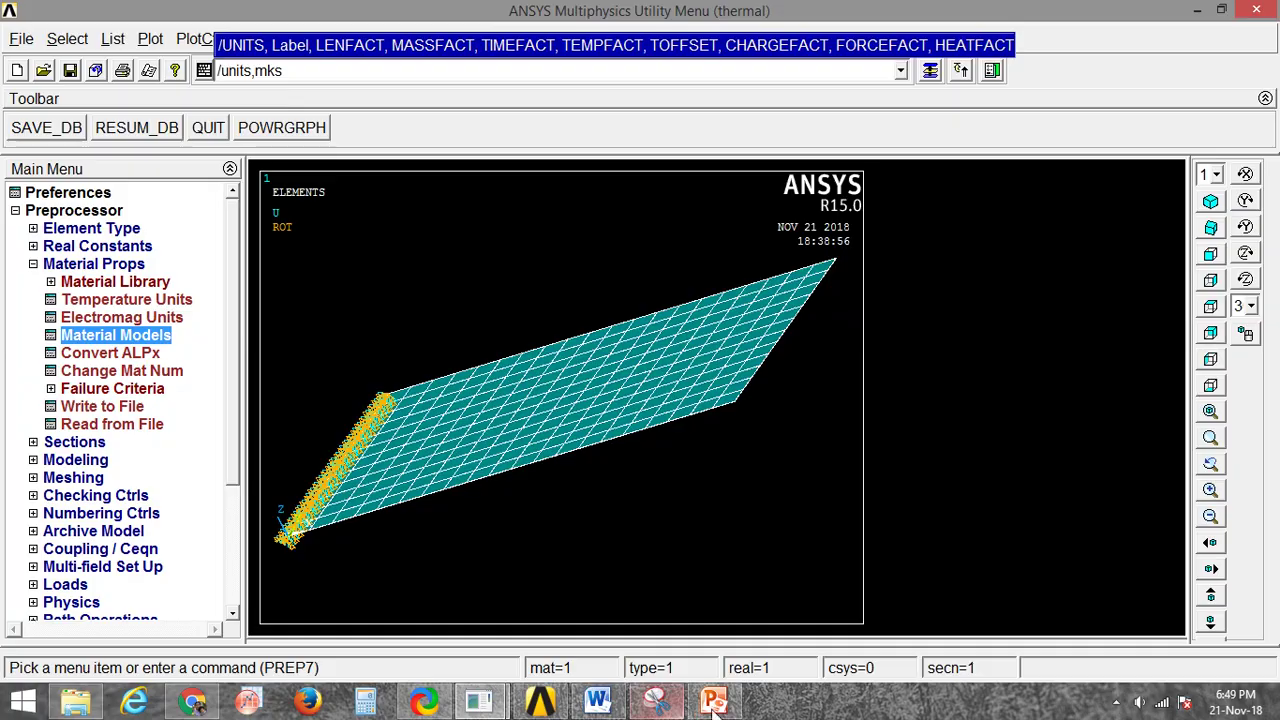
left_click(714, 703)
left_click(714, 703)
key("Return")
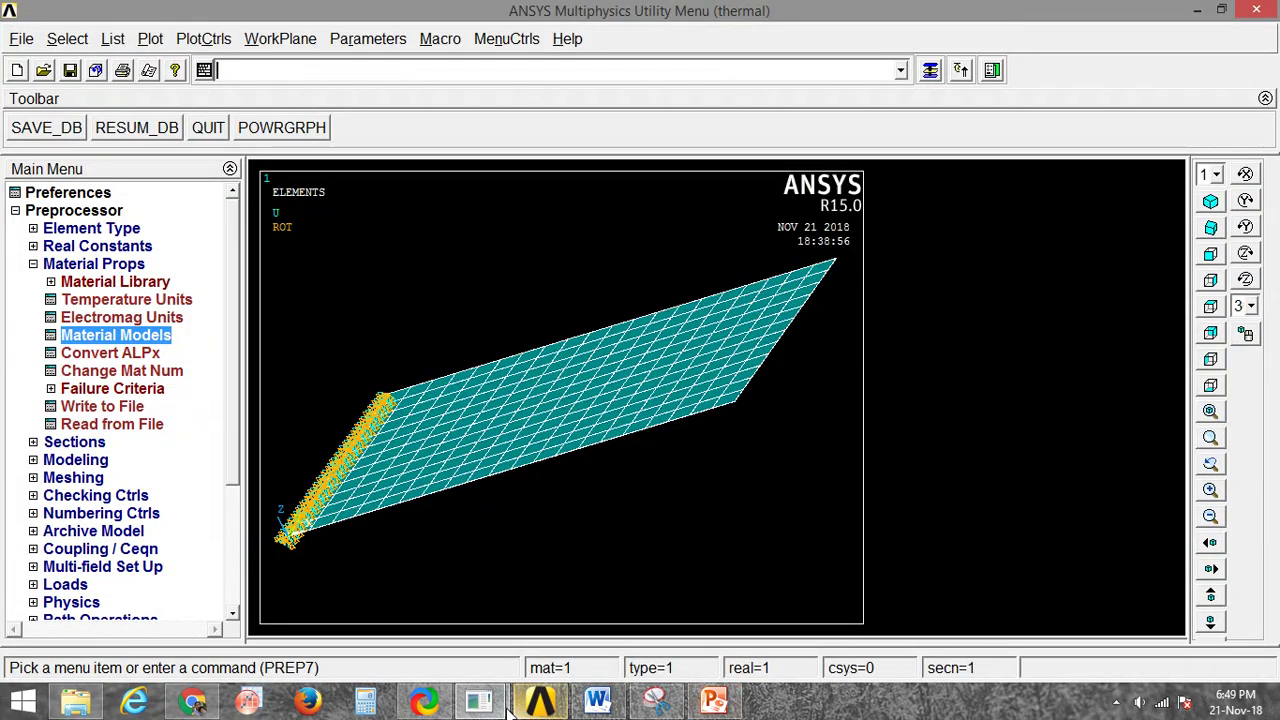
Confirm the Output Window shows Celsius with a 273.0 offset, comparing against the slide.
mouse_move(480, 703)
left_click(440, 628)
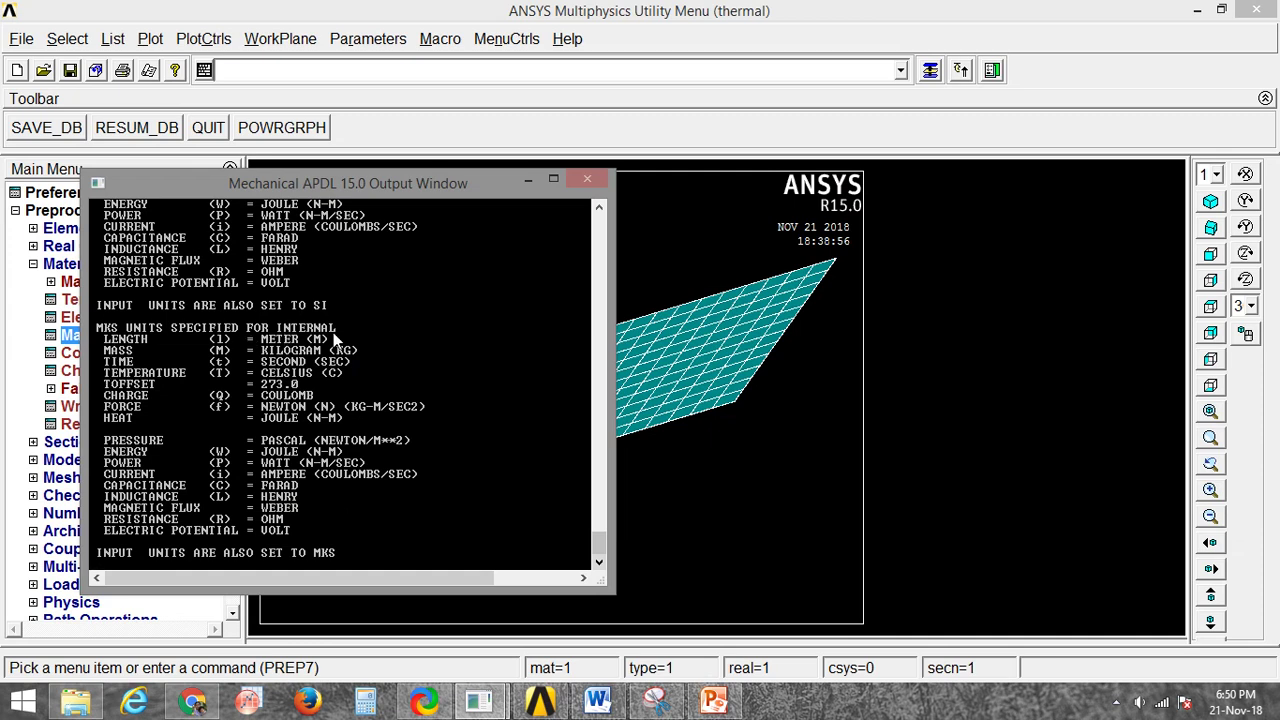
left_click(714, 700)
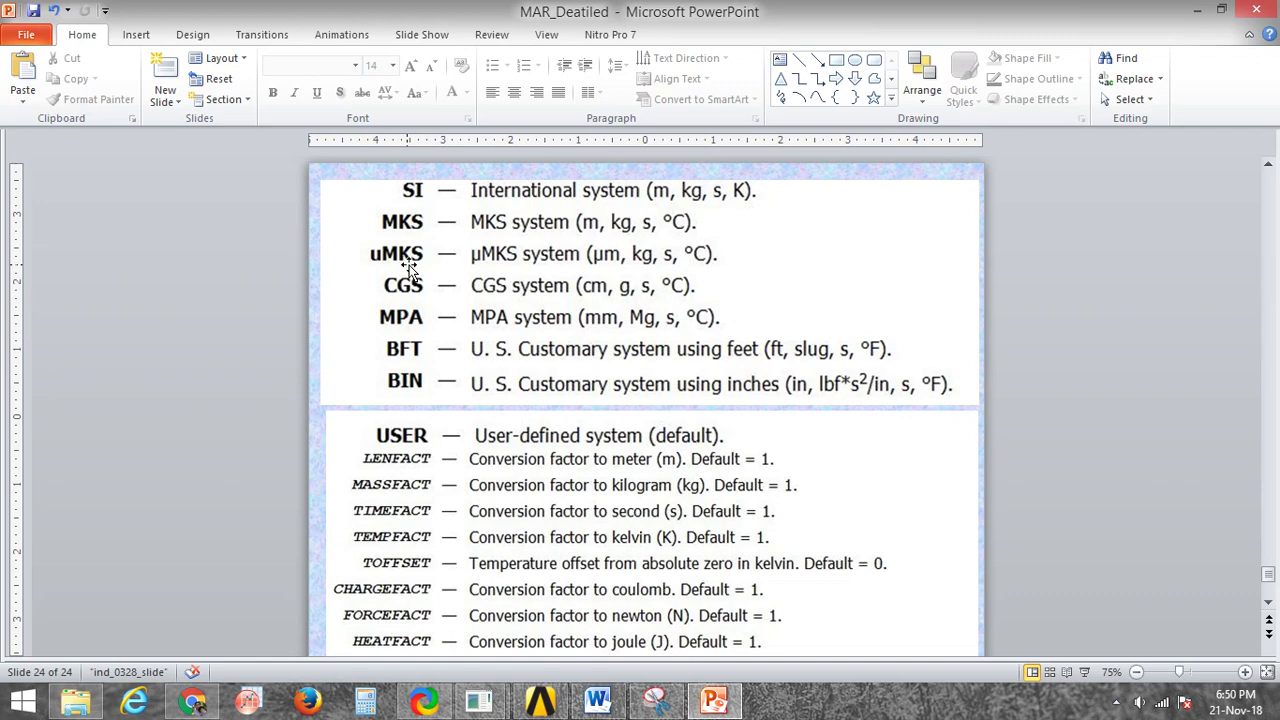
Correct the typed label and run /units,umks to set uMKS units.
mouse_move(478, 700)
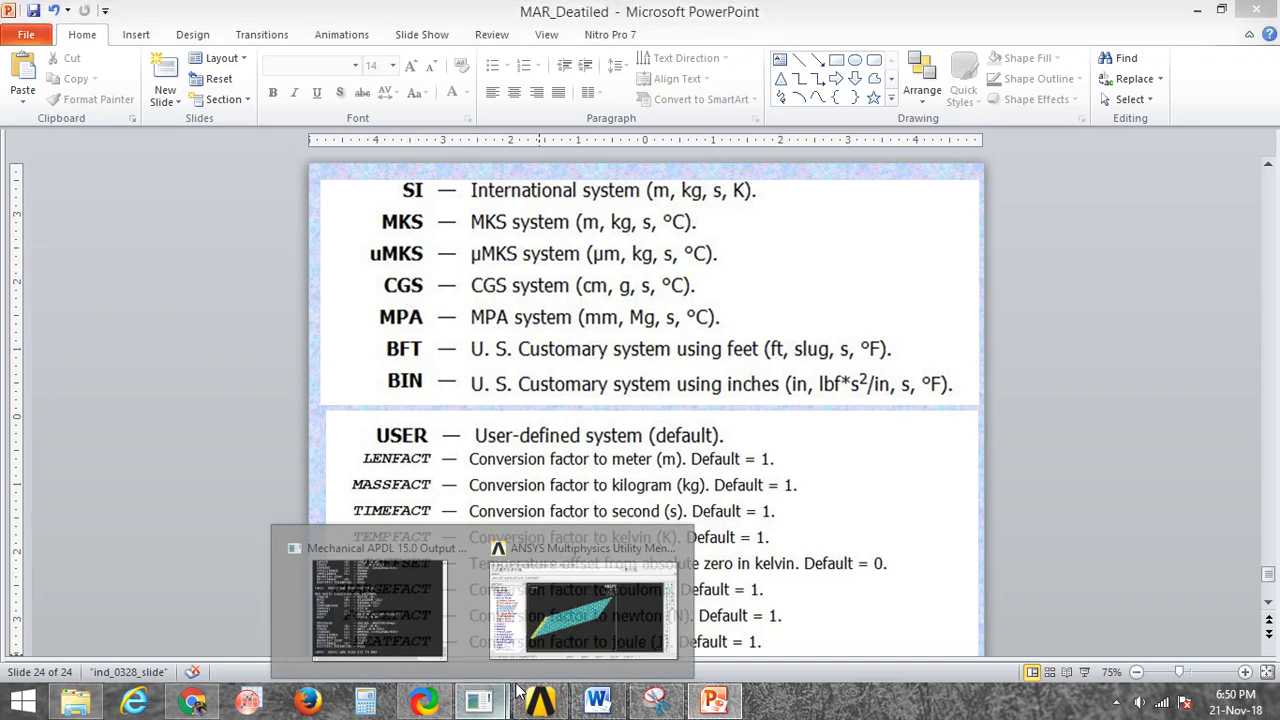
left_click(595, 588)
type("/")
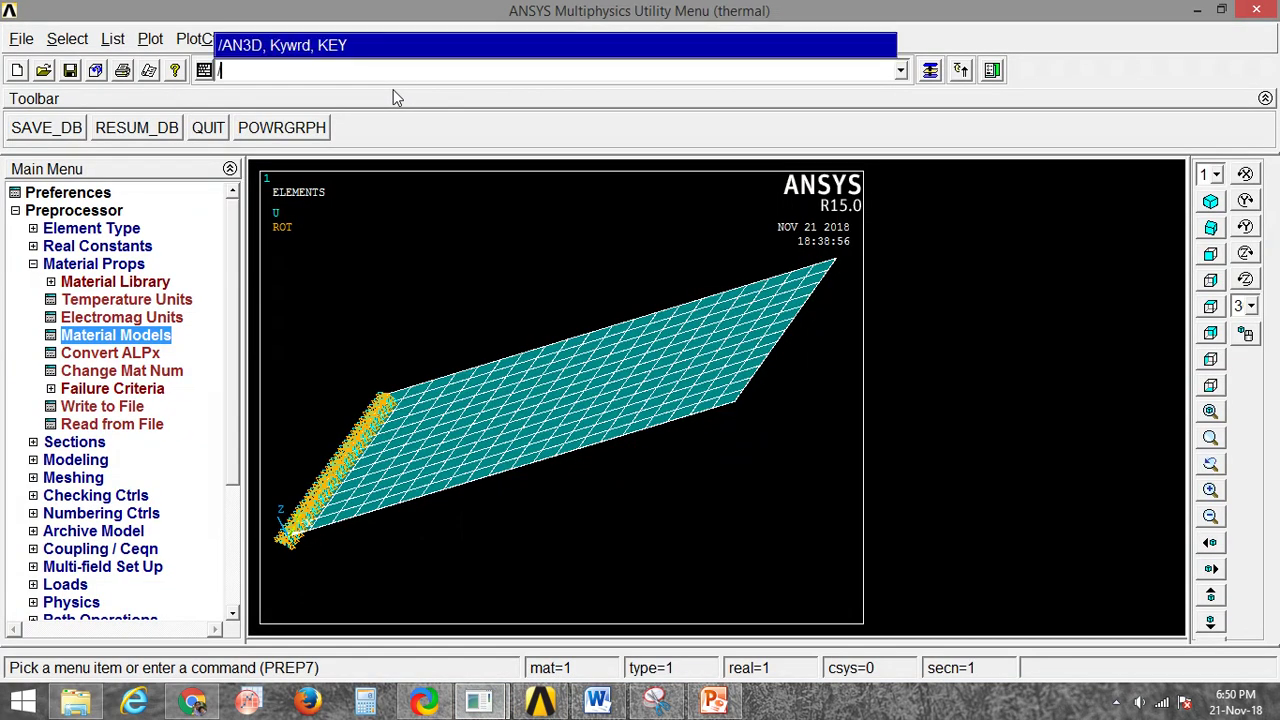
type("units,mk")
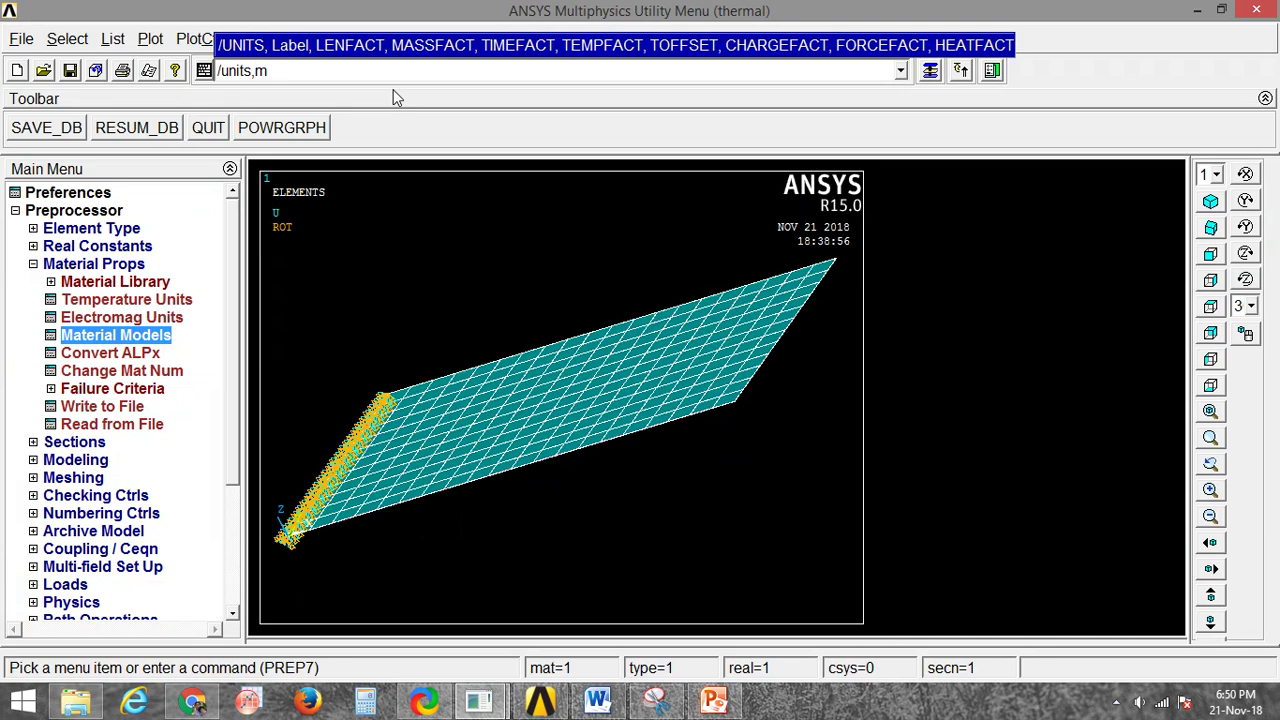
key("BackSpace")
left_click(716, 702)
left_click(716, 702)
key("BackSpace")
type("umks")
key("Return")
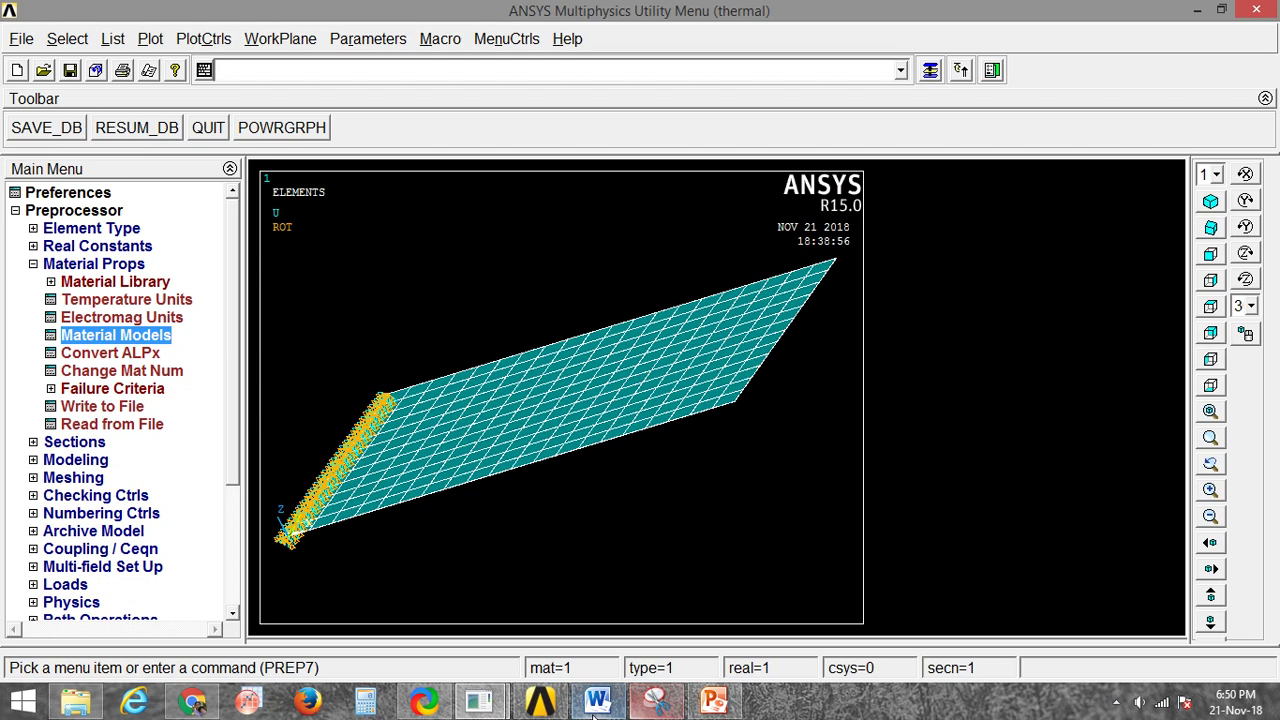
Check the Output Window lists micrometers, kilograms, seconds and Celsius against the slide.
mouse_move(480, 702)
left_click(415, 618)
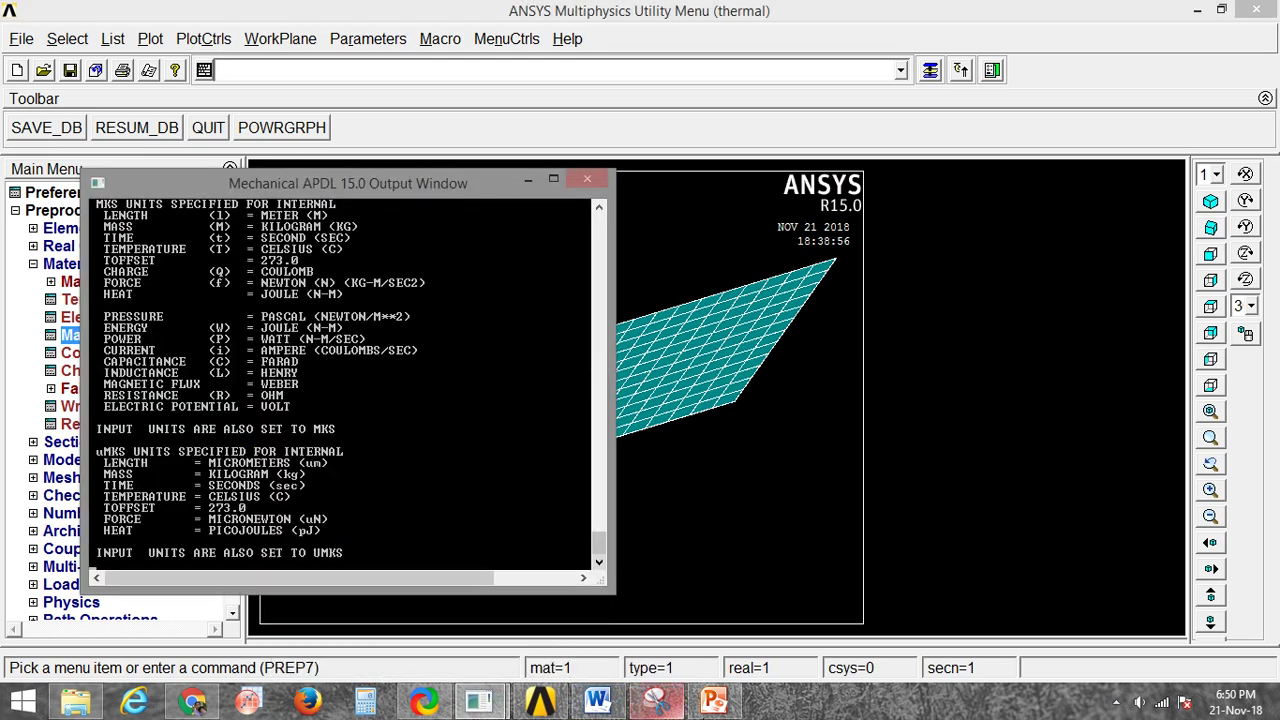
left_click(716, 702)
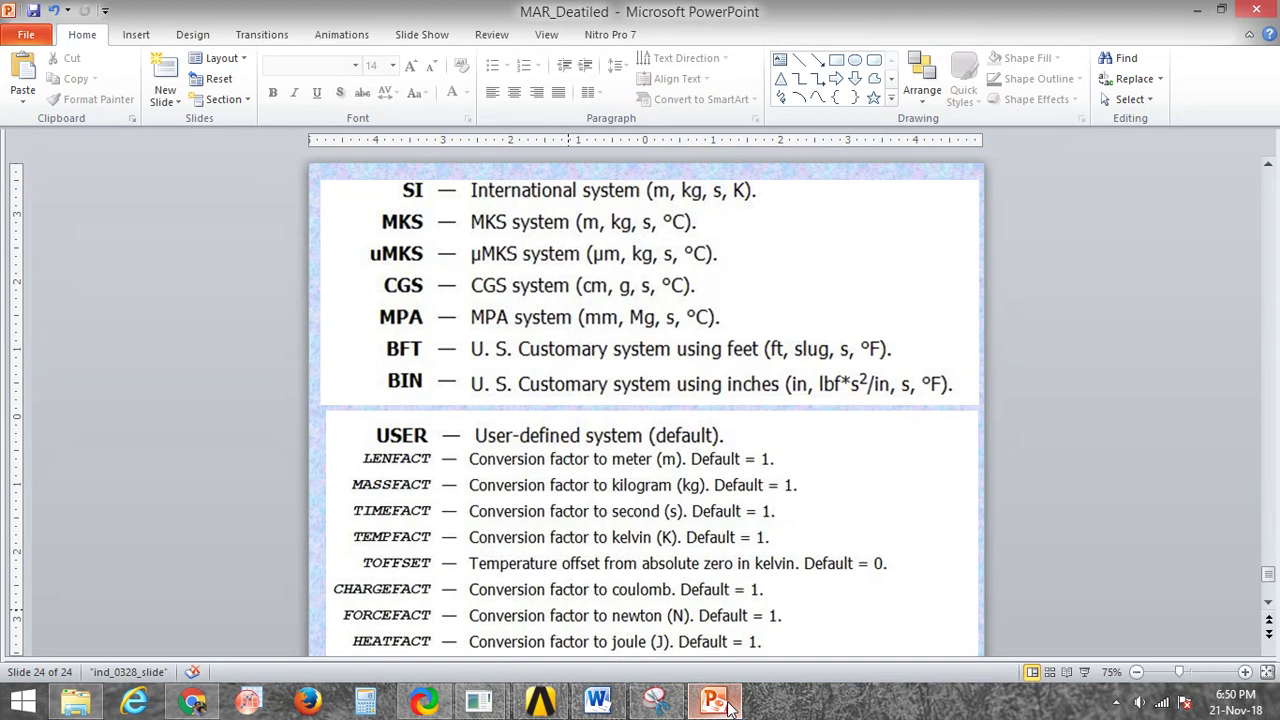
left_click(716, 702)
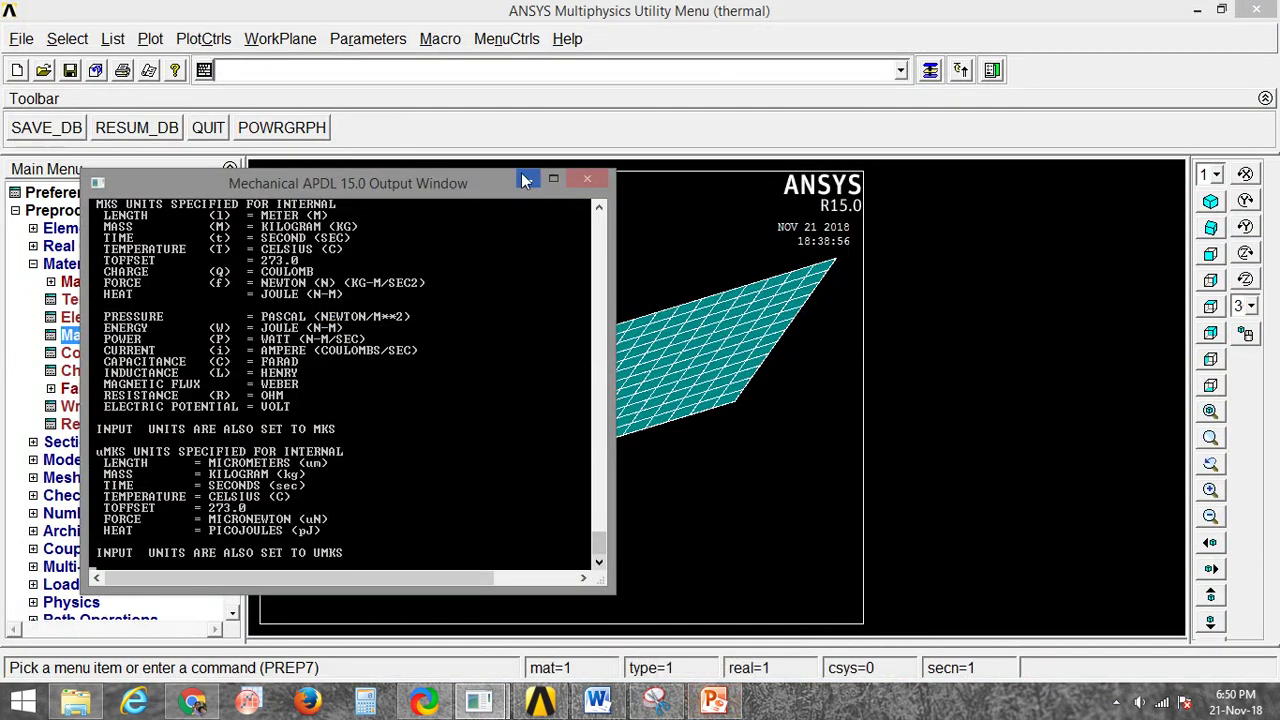
Run /units,cgs to switch to CGS units.
left_click(469, 72)
type("/units,cgs")
key("Return")
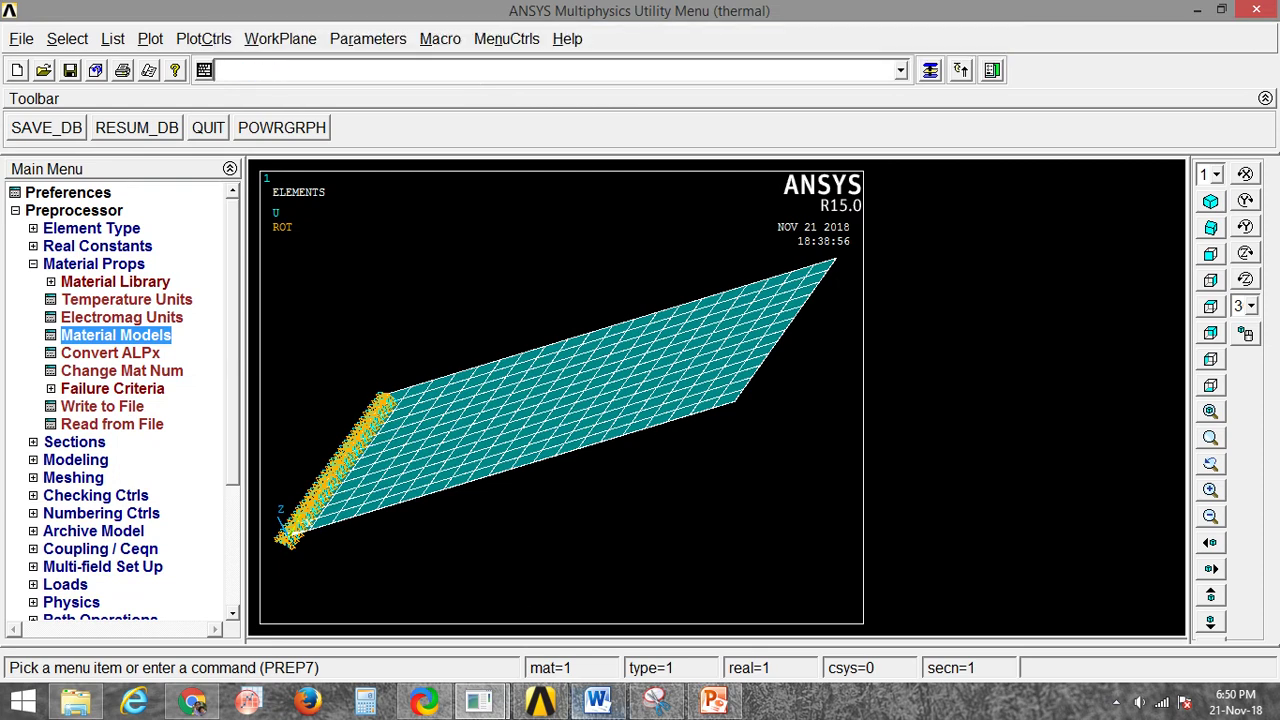
Confirm centimeters, grams, seconds and Celsius in the Output Window, then show the unit-systems slide.
mouse_move(479, 702)
left_click(447, 636)
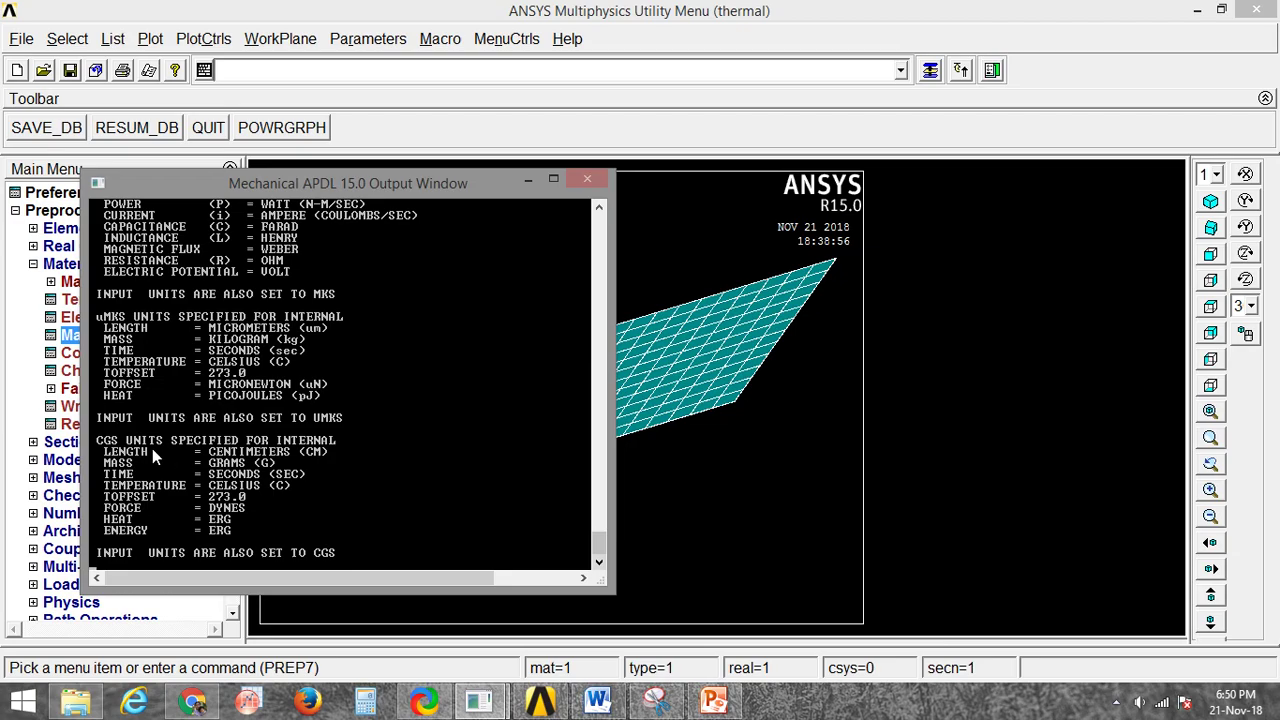
left_click(713, 702)
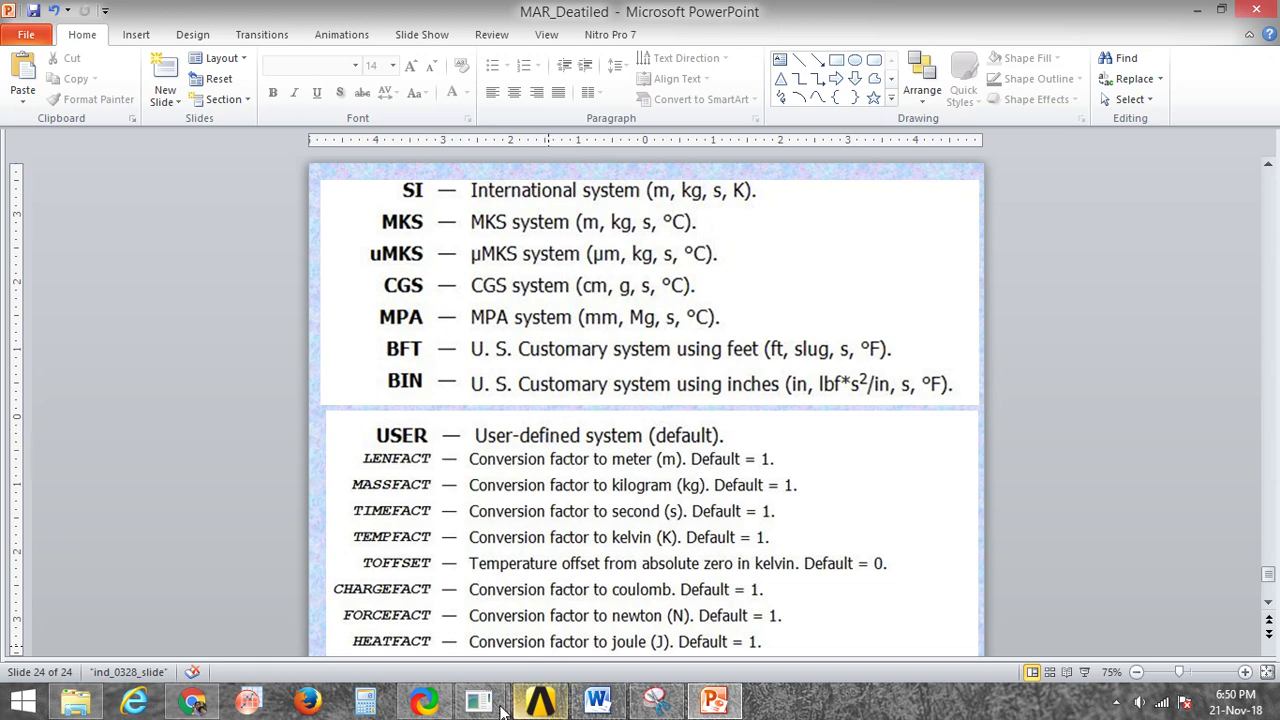
Type the partial command /units,user, in ANSYS, then switch to the reference slide.
mouse_move(500, 706)
left_click(584, 618)
type("/")
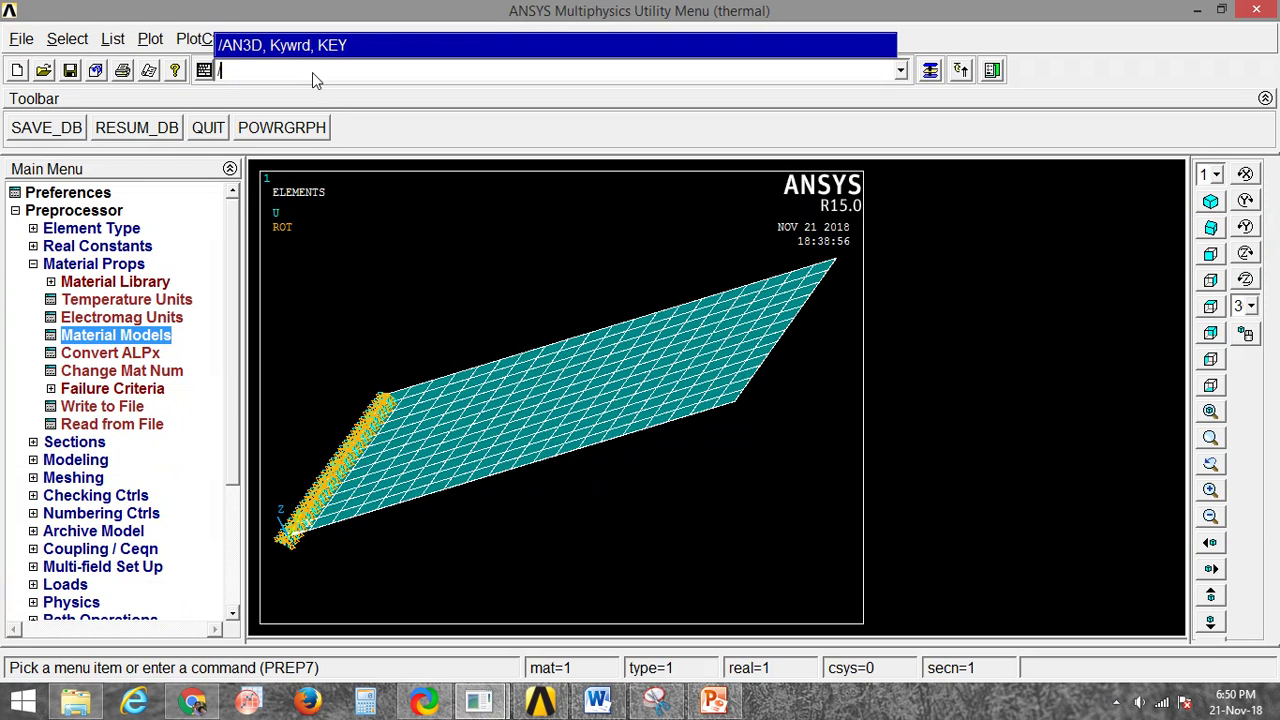
type("units,user")
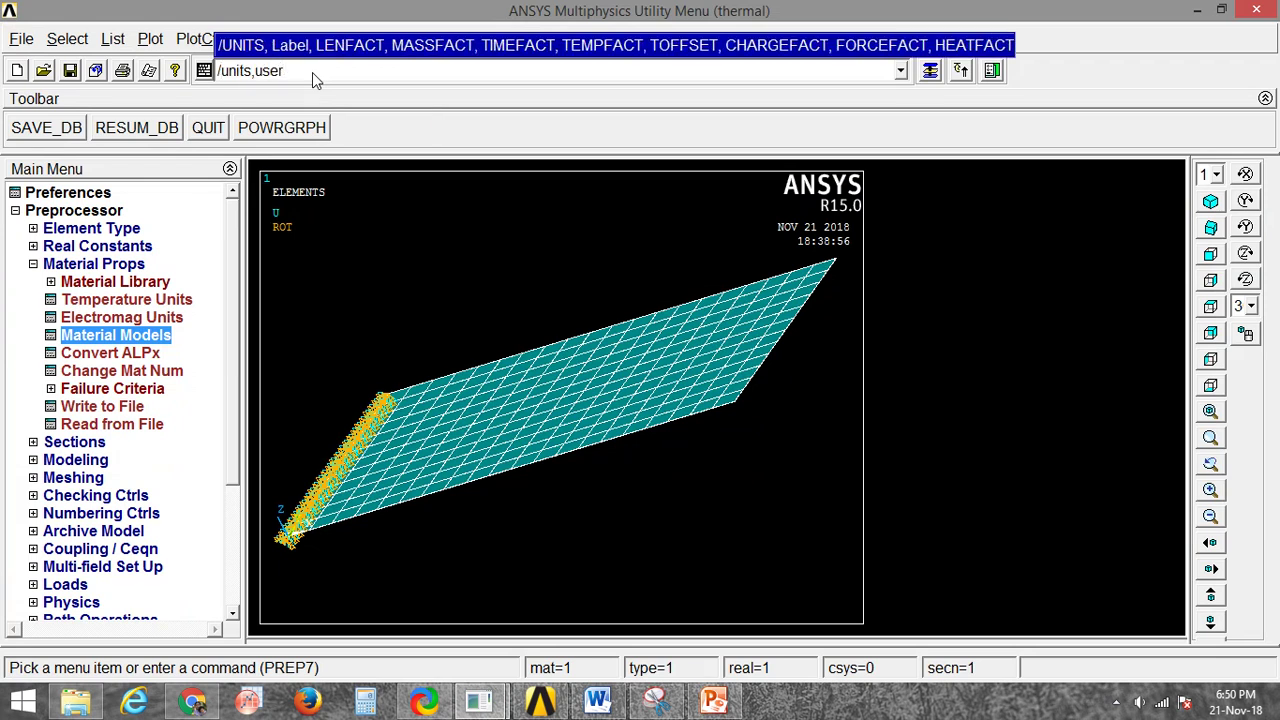
type(",")
key("alt+Tab")
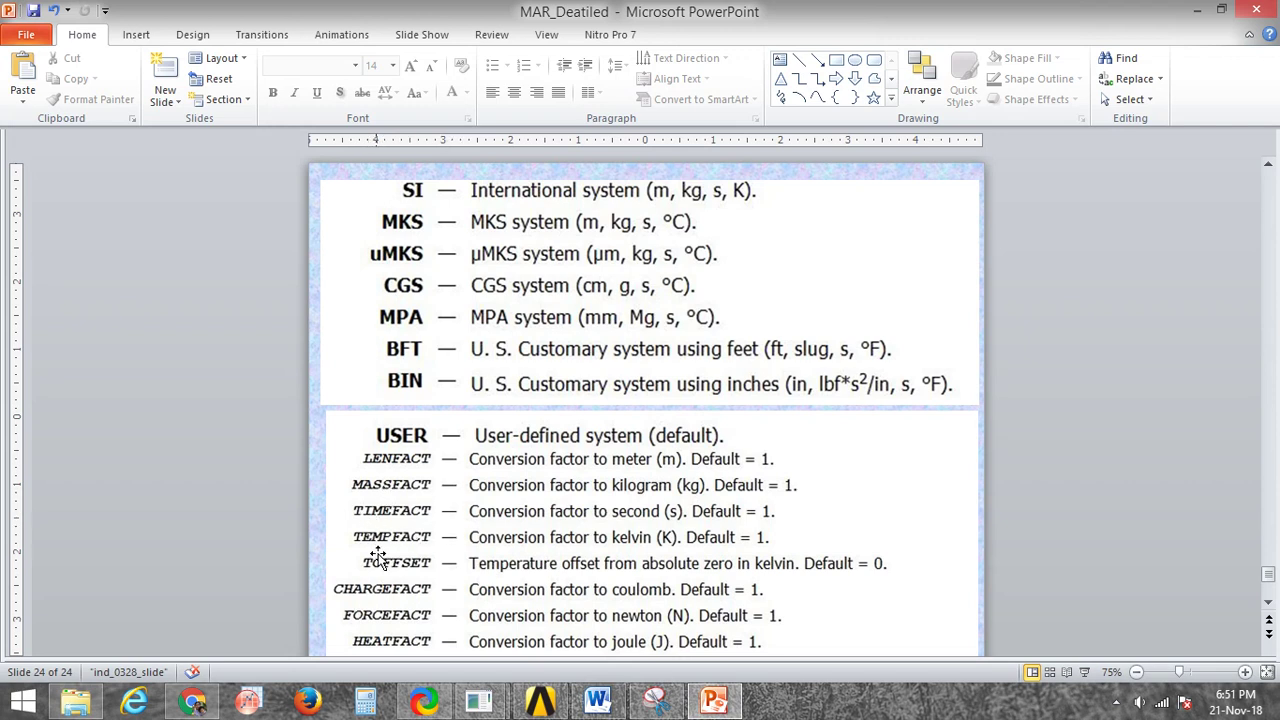
Review the slide's USER conversion factors, LENFACT through HEATFACT, then return to ANSYS.
scroll(405, 592, "down", 1)
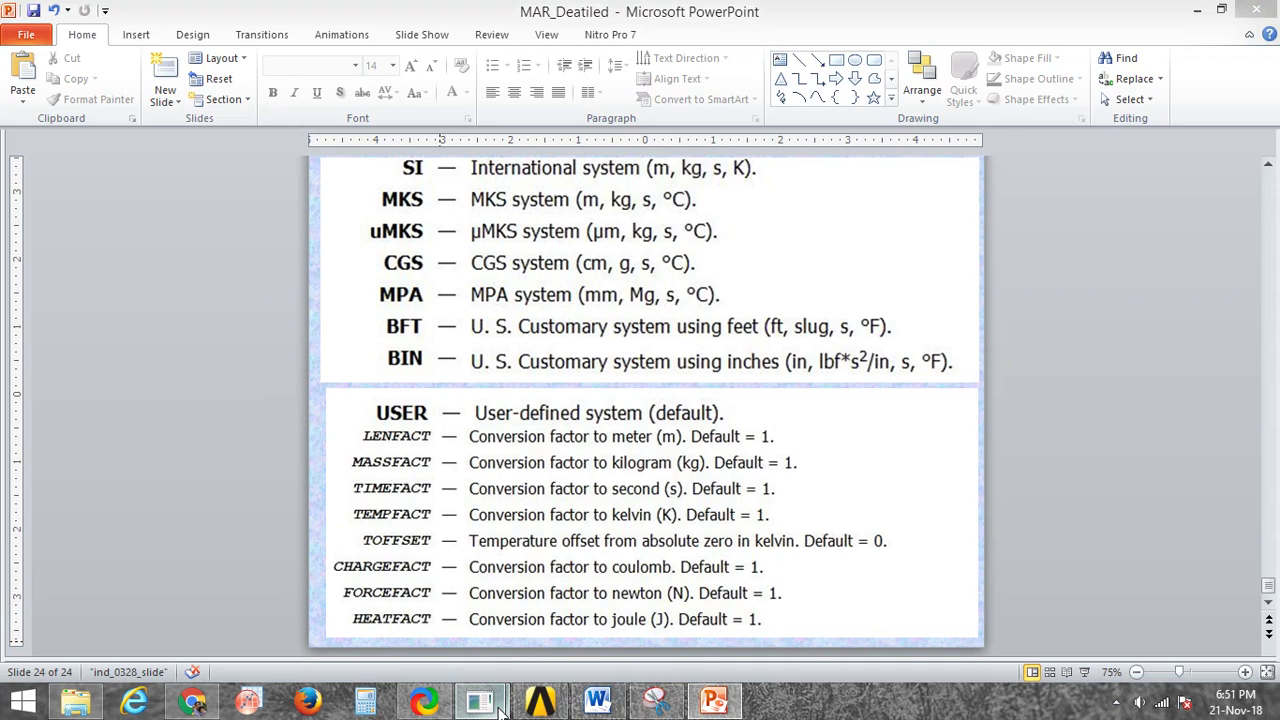
mouse_move(479, 702)
left_click(583, 628)
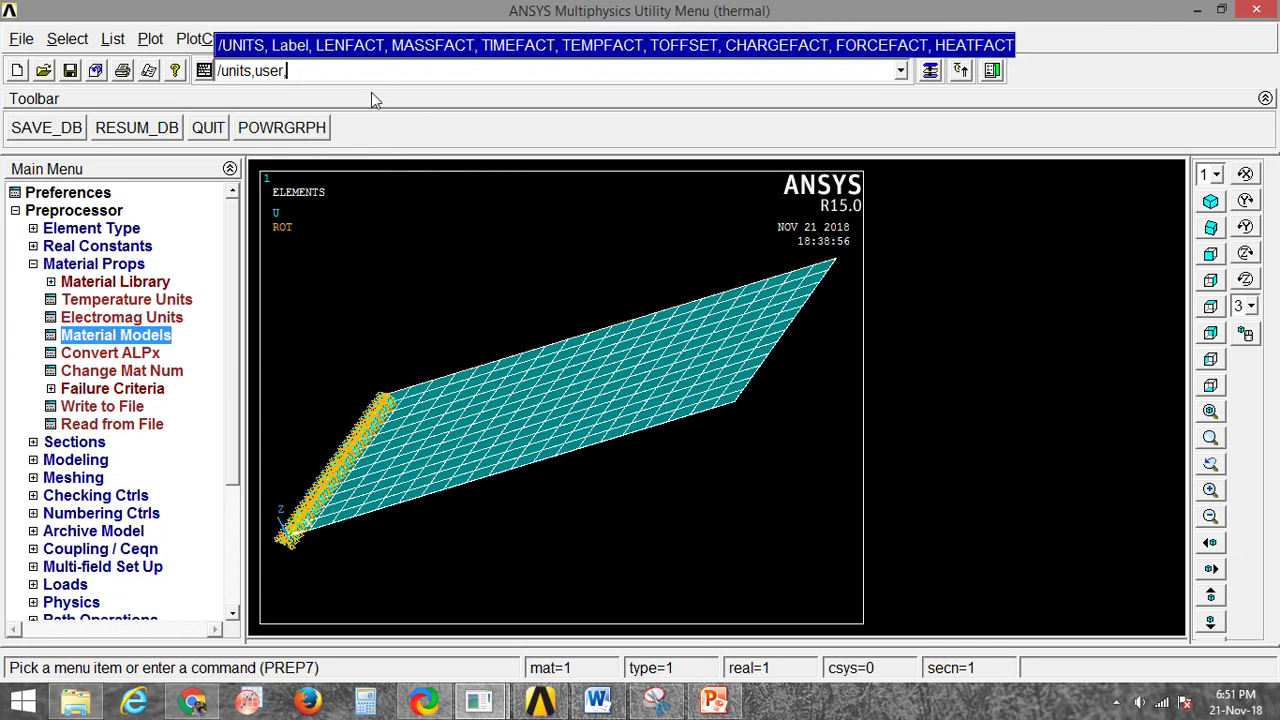
Add length factor 0.5 so the command reads /units,user,0.5, checking the slide's USER factors.
type("0.5")
left_click(716, 702)
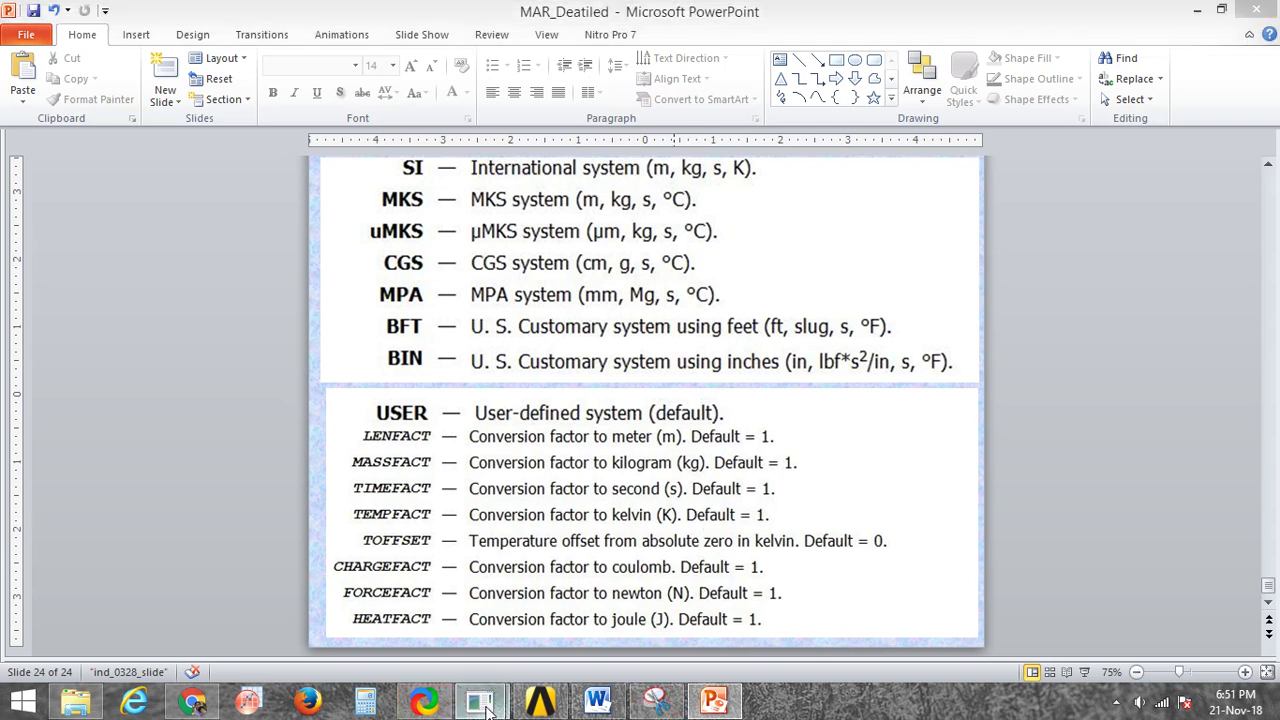
mouse_move(479, 702)
left_click(588, 607)
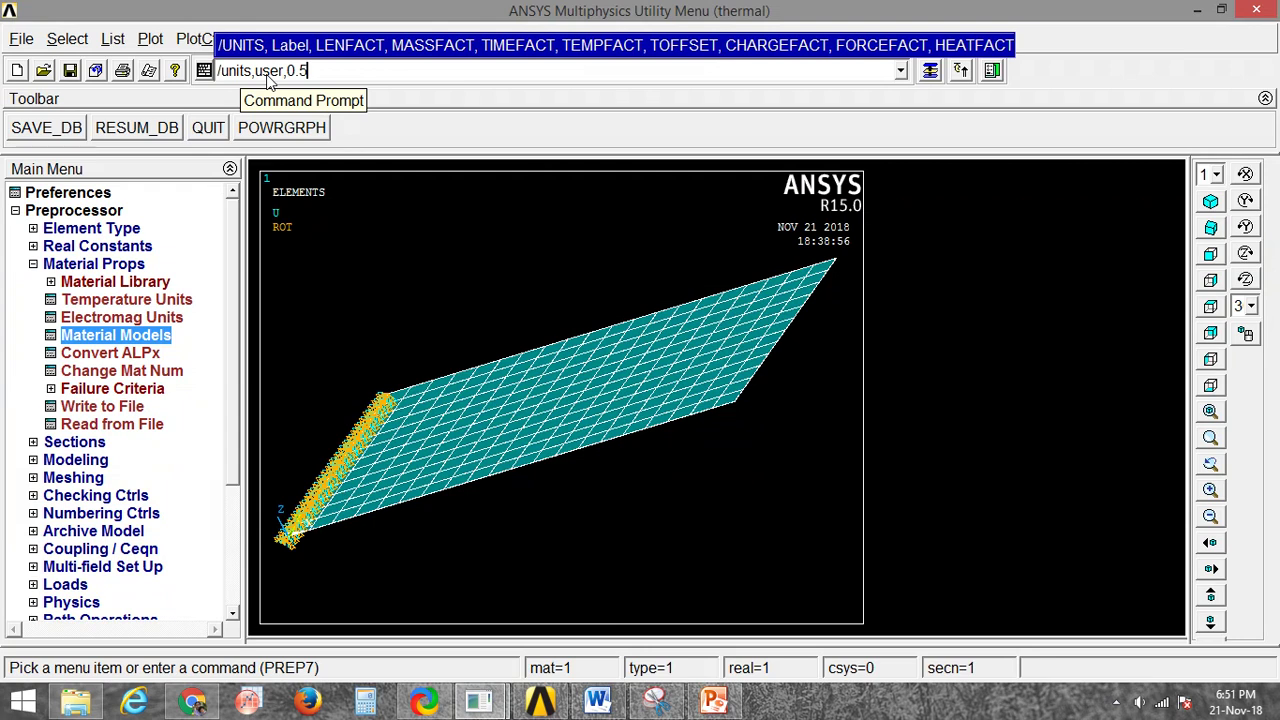
Collapse Preprocessor and Solution in the Main Menu and expand General Postproc.
left_click(82, 214)
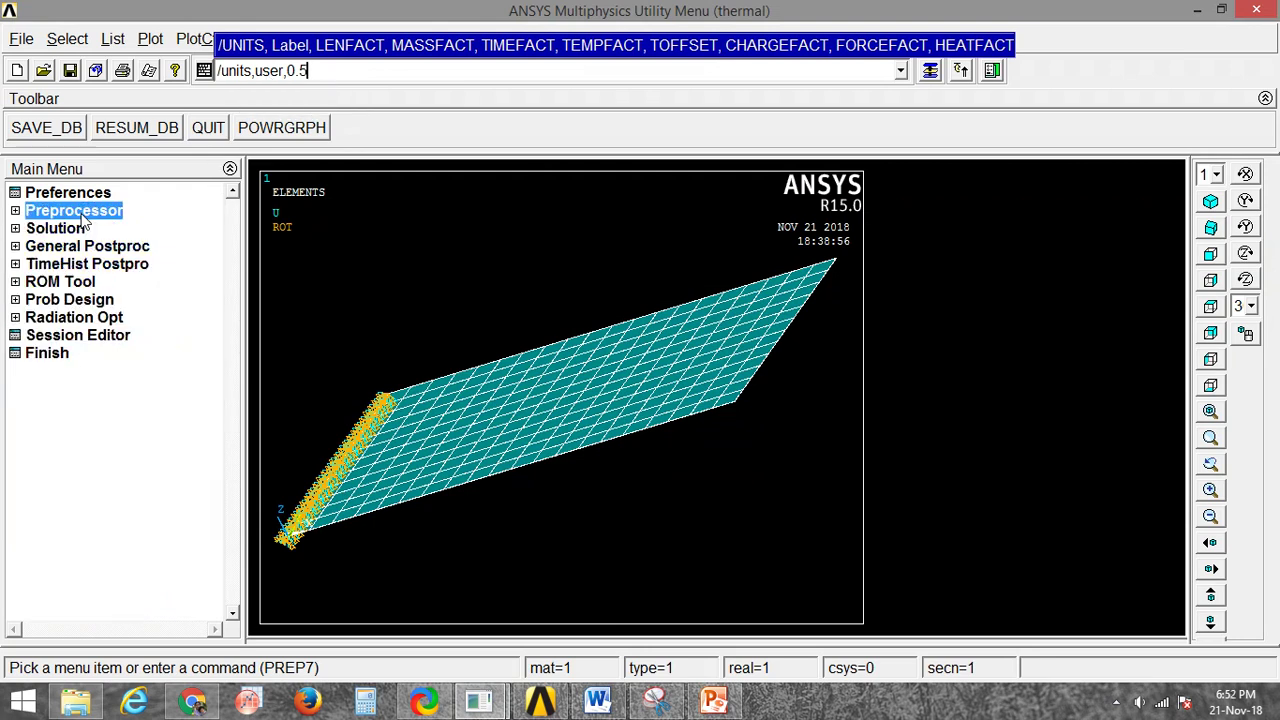
left_click(74, 229)
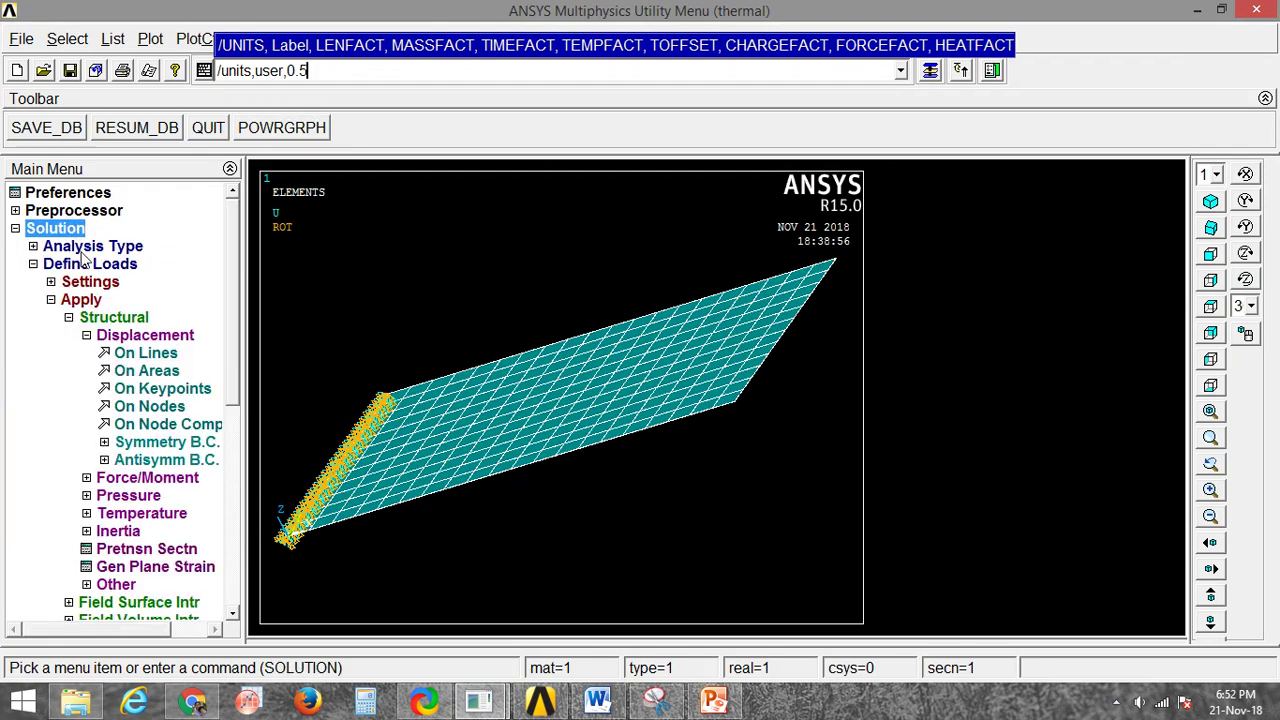
left_click(72, 231)
left_click(88, 248)
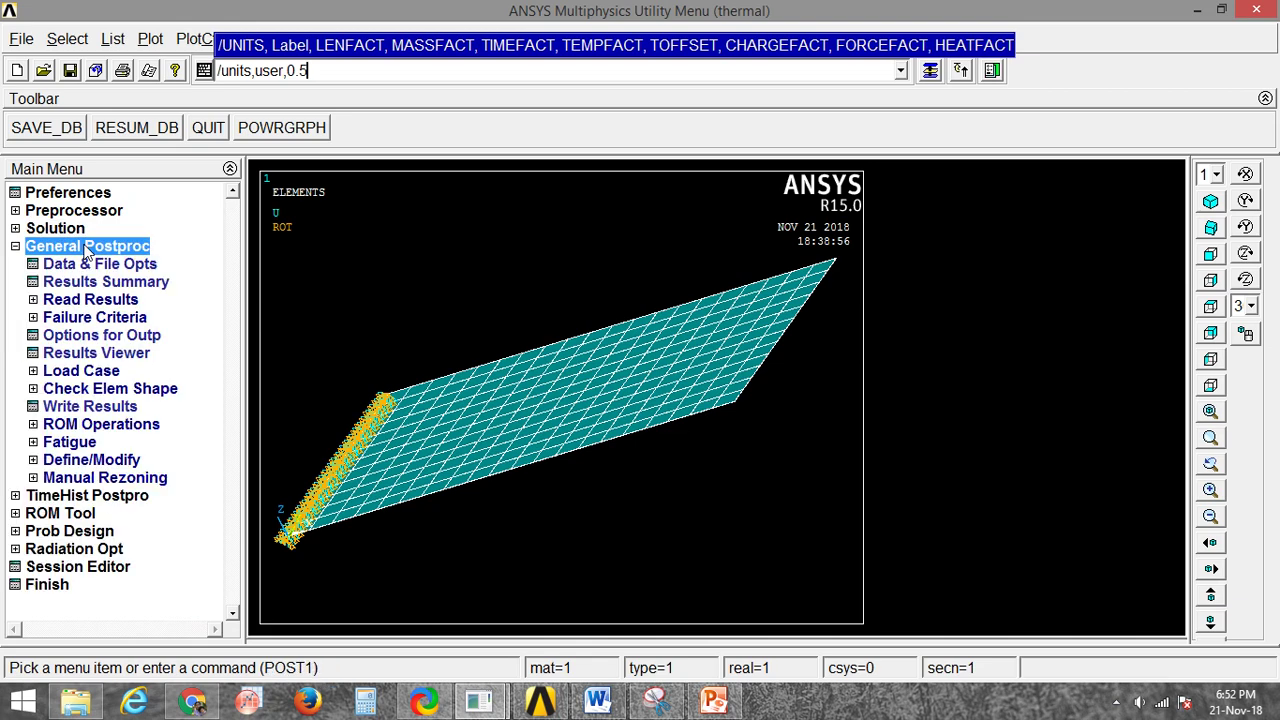